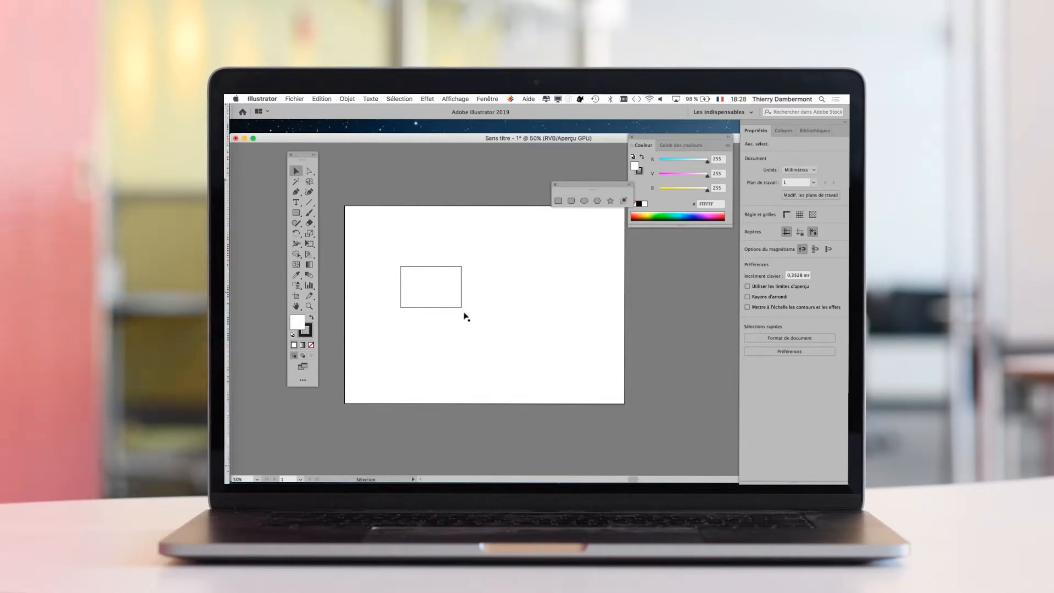
Select the white rectangle on the artboard and fill it with the red colour A54141.
{"action": "left_click_drag", "start_coordinate": [303, 157], "coordinate": [325, 155]}
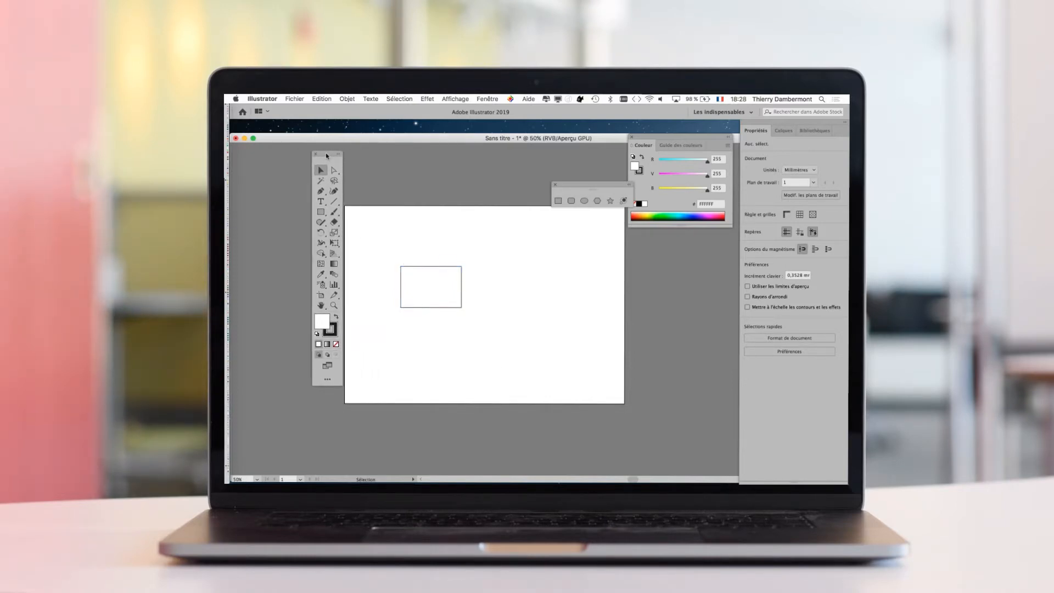
{"action": "scroll", "coordinate": [407, 294], "scroll_direction": "up", "scroll_amount": 1}
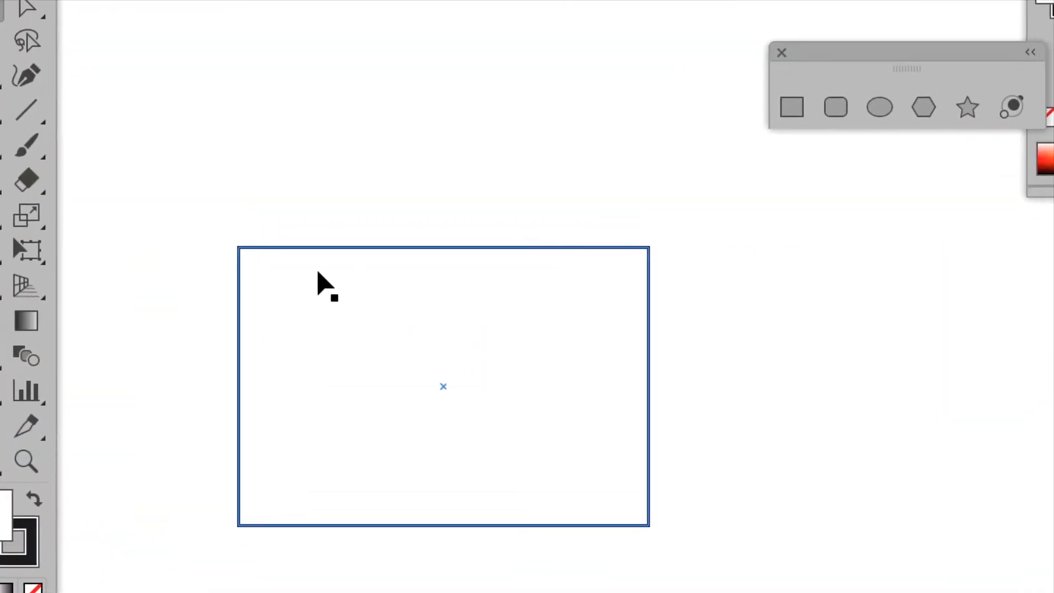
{"action": "left_click", "coordinate": [281, 248]}
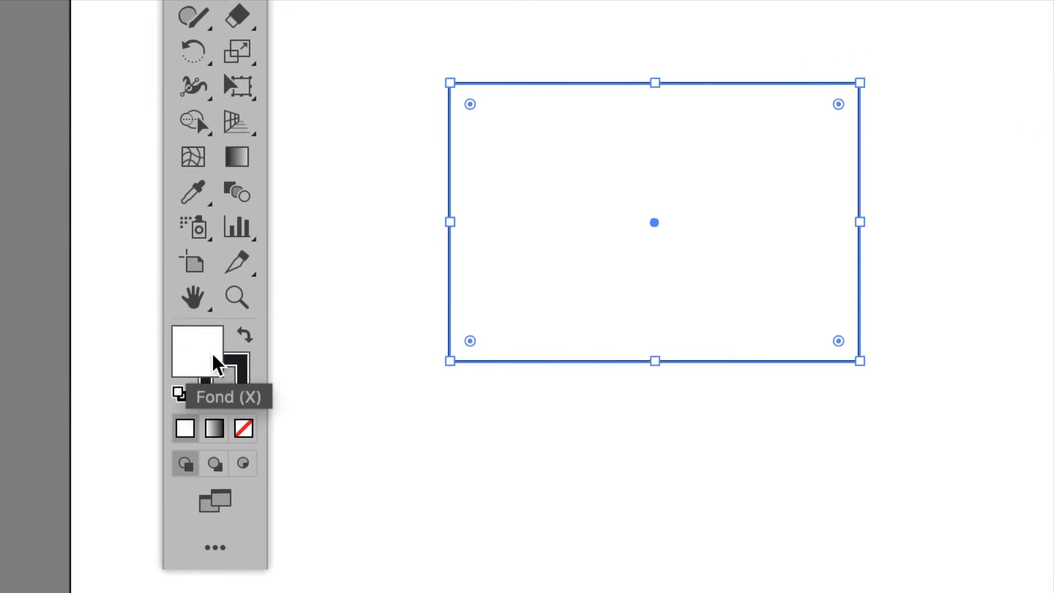
{"action": "double_click", "coordinate": [211, 356]}
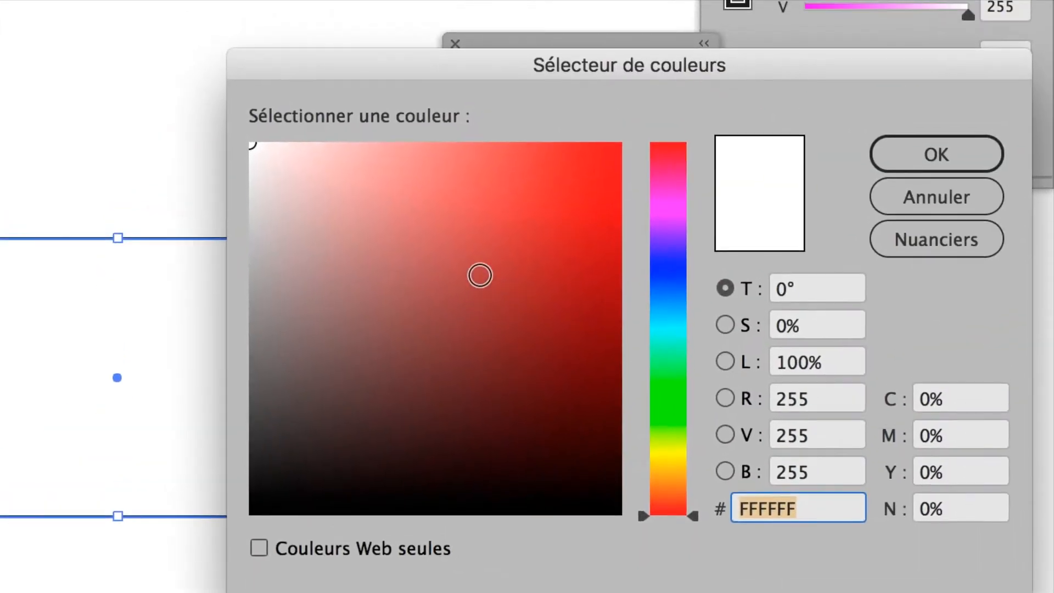
{"action": "left_click", "coordinate": [1021, 121]}
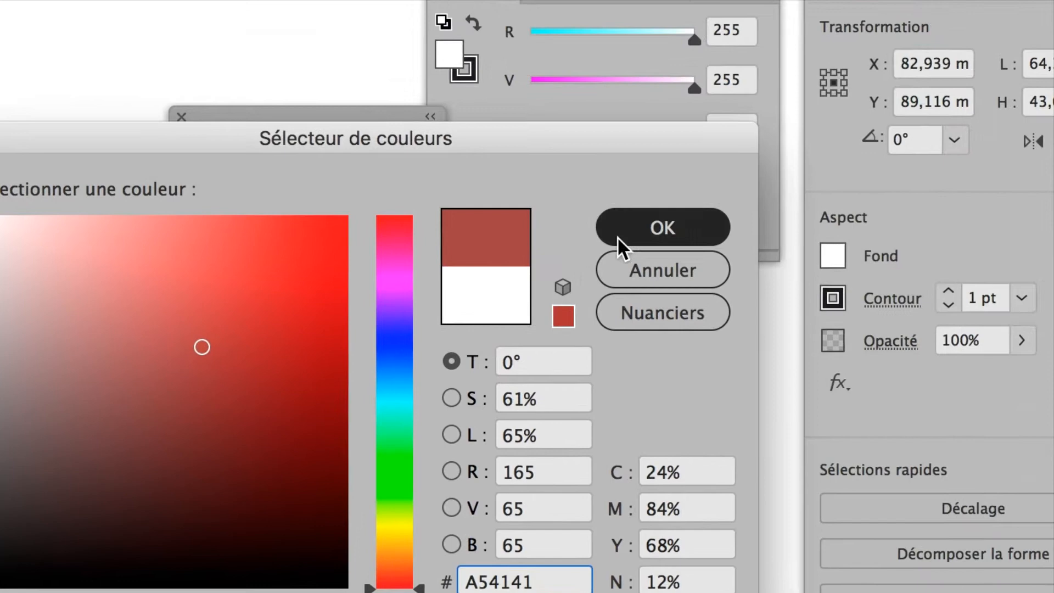
{"action": "left_click", "coordinate": [796, 173]}
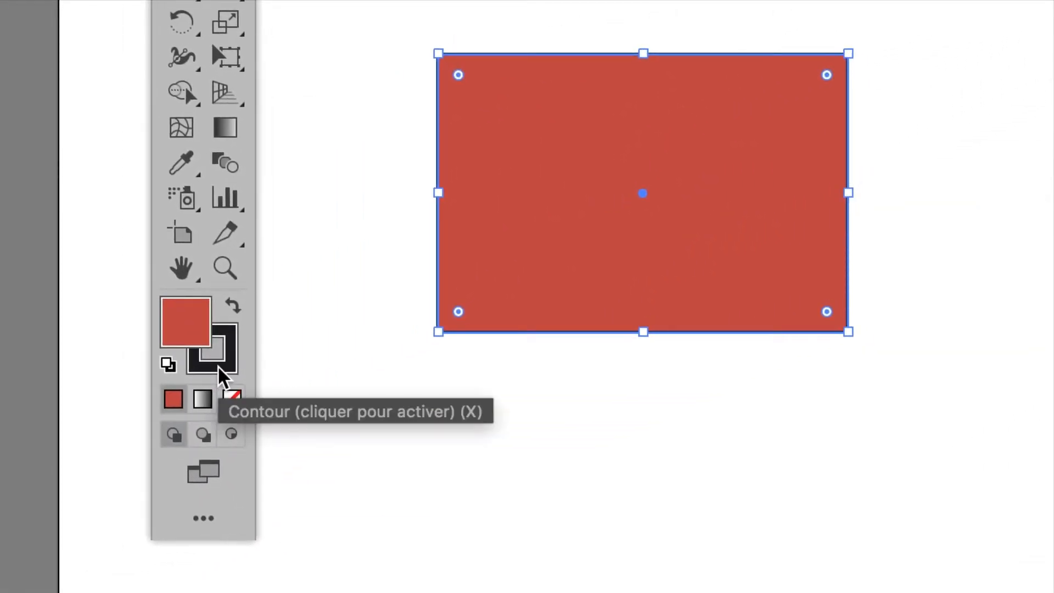
Set the rectangle's stroke colour to blue 4D6CBA and deselect the rectangle.
{"action": "left_click", "coordinate": [220, 368]}
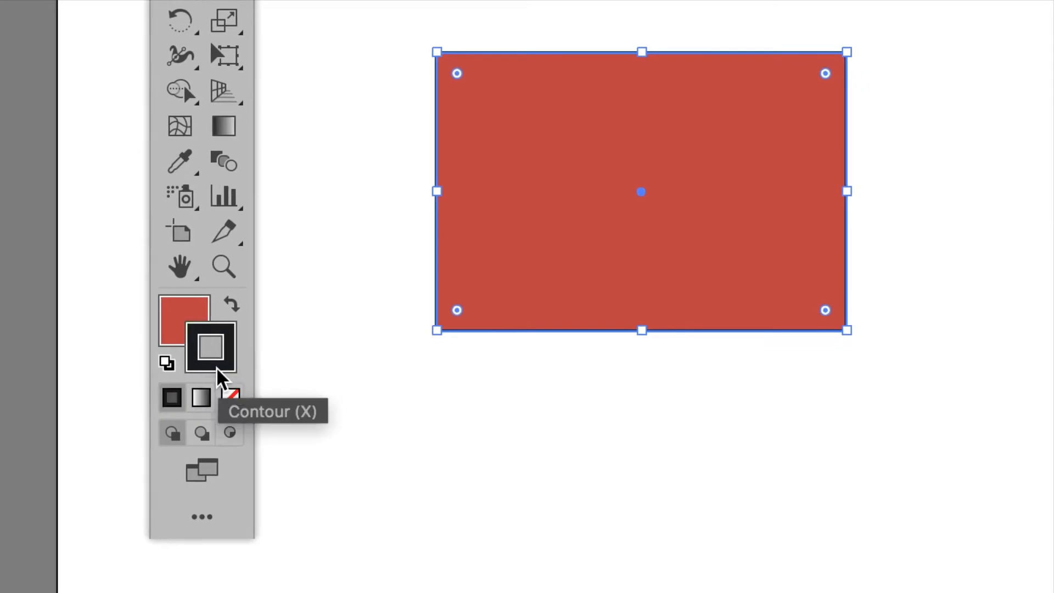
{"action": "double_click", "coordinate": [221, 367]}
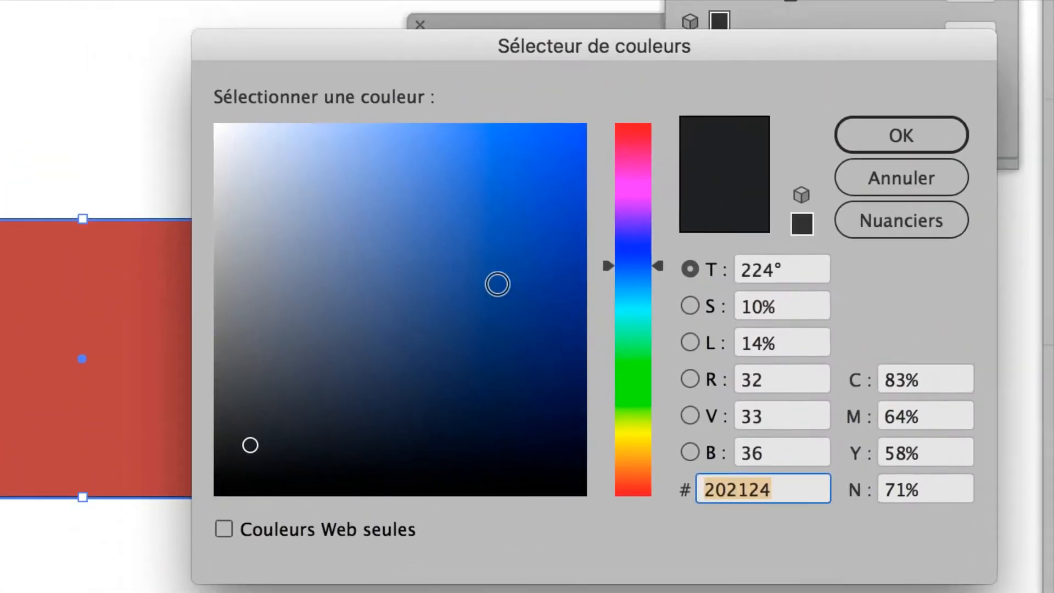
{"action": "left_click", "coordinate": [434, 224]}
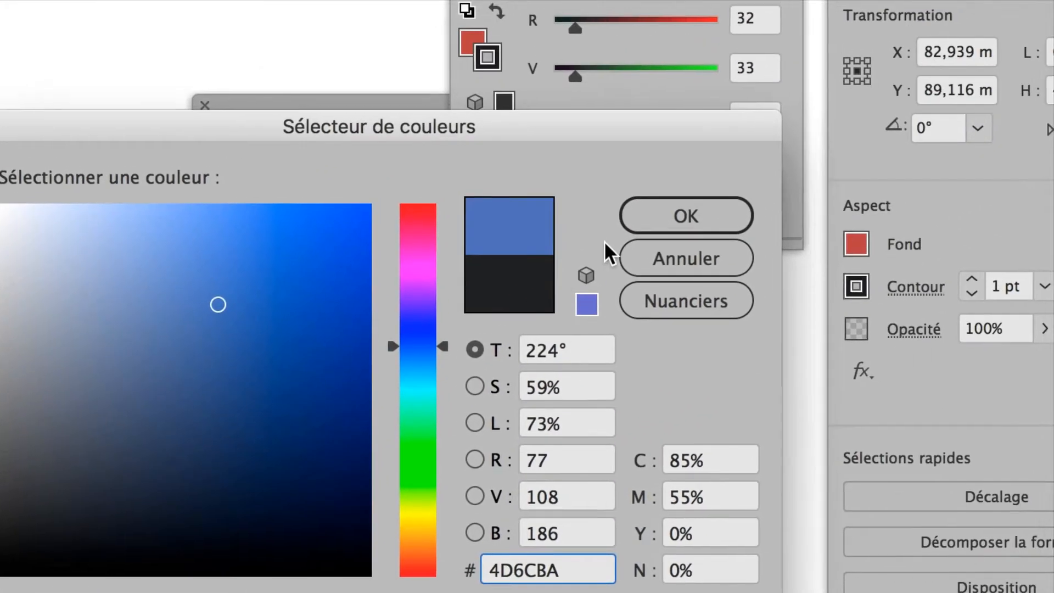
{"action": "left_click", "coordinate": [858, 132]}
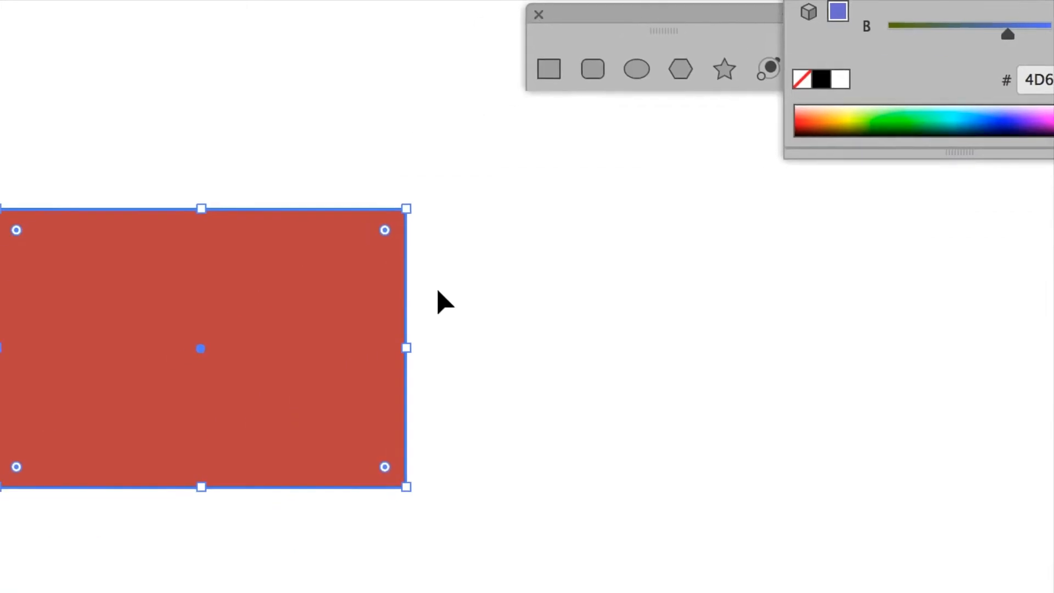
{"action": "left_click", "coordinate": [437, 297]}
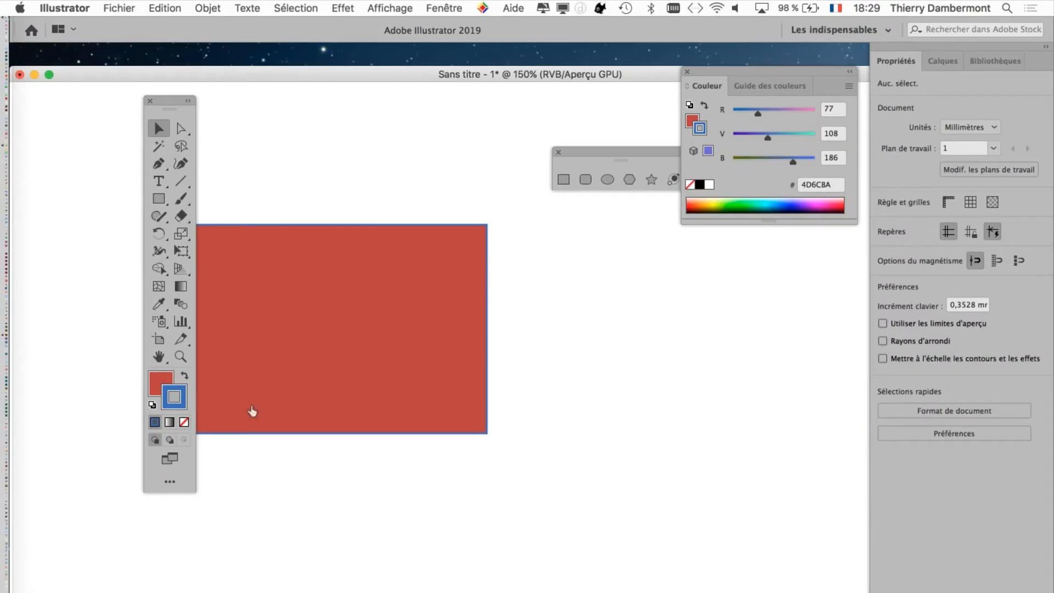
Move the tools panel clear of the rectangle, reselect the rectangle, and place the Couleur panel below the shape tools.
{"action": "left_click_drag", "start_coordinate": [179, 103], "coordinate": [82, 106]}
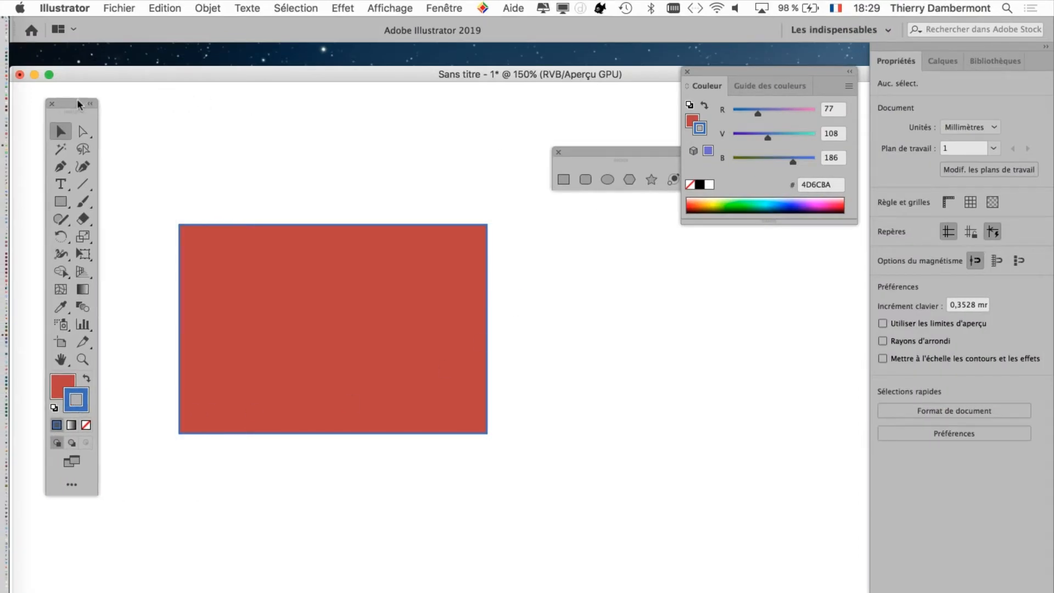
{"action": "left_click", "coordinate": [433, 261]}
{"action": "left_click", "coordinate": [510, 266]}
{"action": "left_click", "coordinate": [442, 8]}
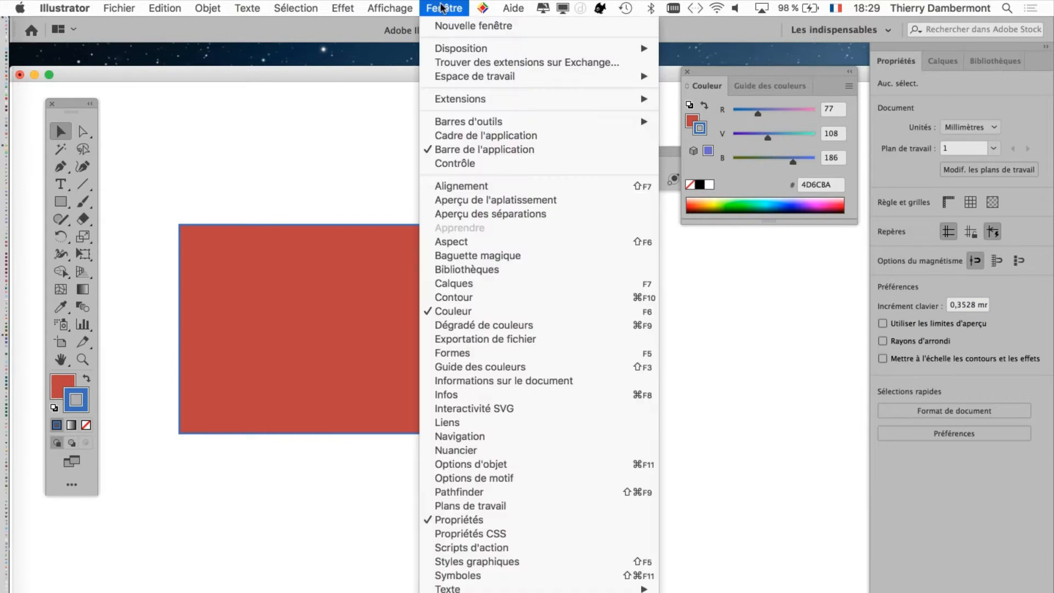
{"action": "left_click", "coordinate": [443, 8]}
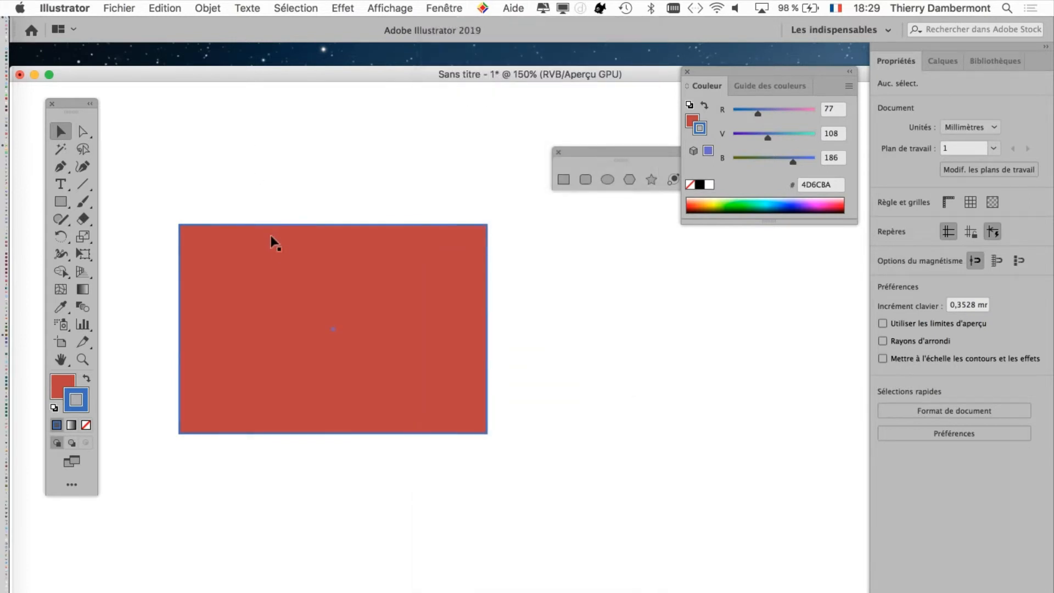
{"action": "left_click", "coordinate": [277, 252]}
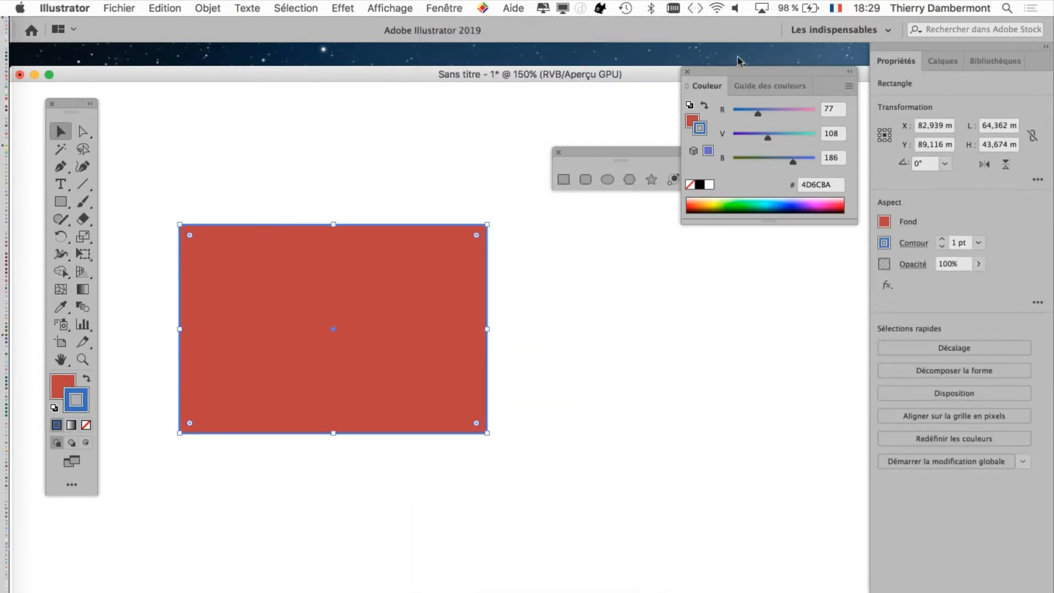
{"action": "left_click_drag", "start_coordinate": [718, 72], "coordinate": [689, 261]}
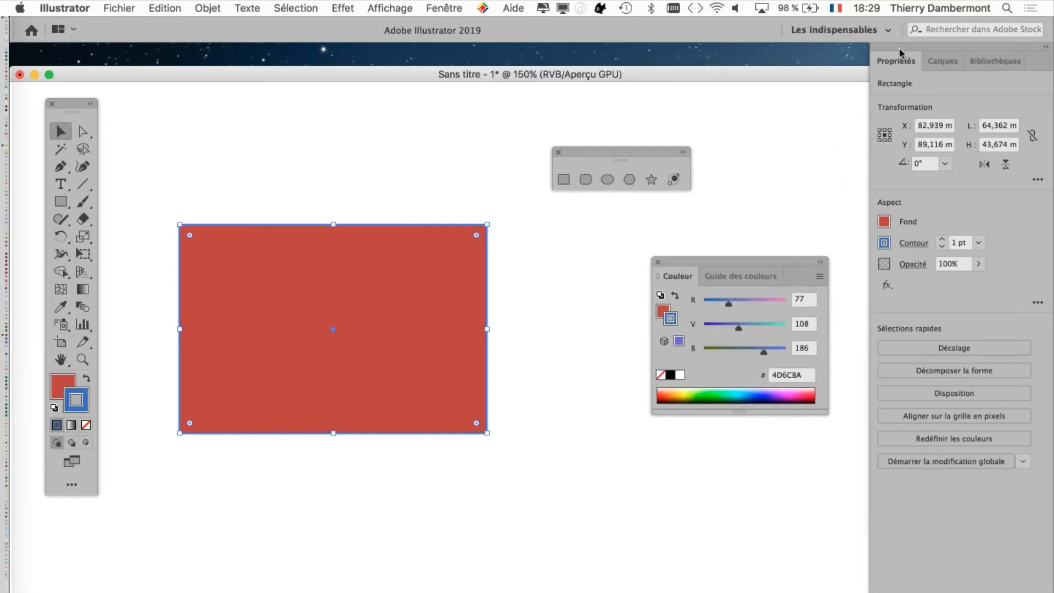
Show the Contrôle bar for the selected rectangle.
{"action": "left_click", "coordinate": [450, 8]}
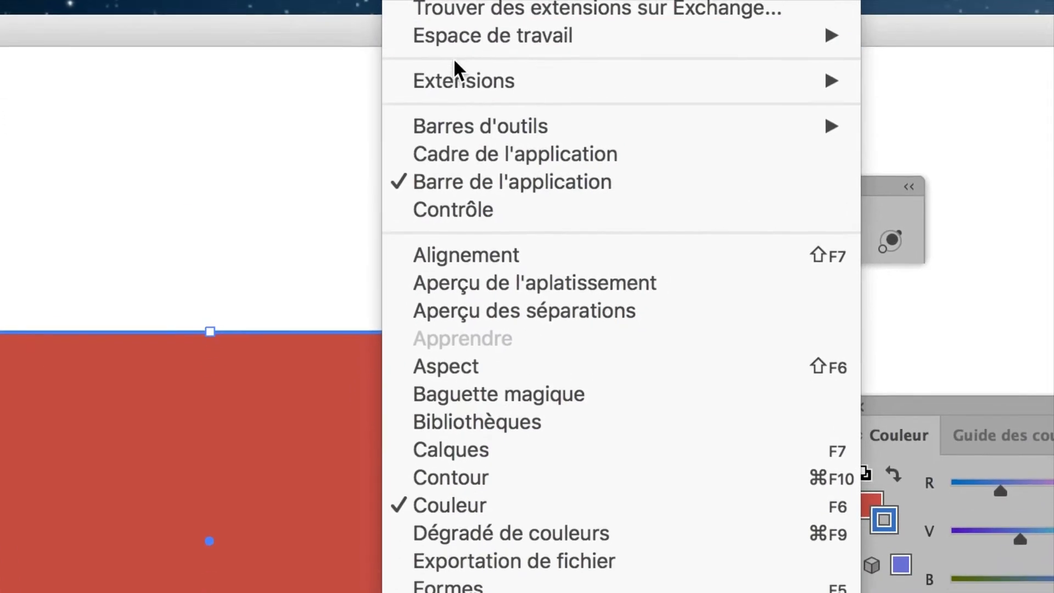
{"action": "mouse_move", "coordinate": [460, 201]}
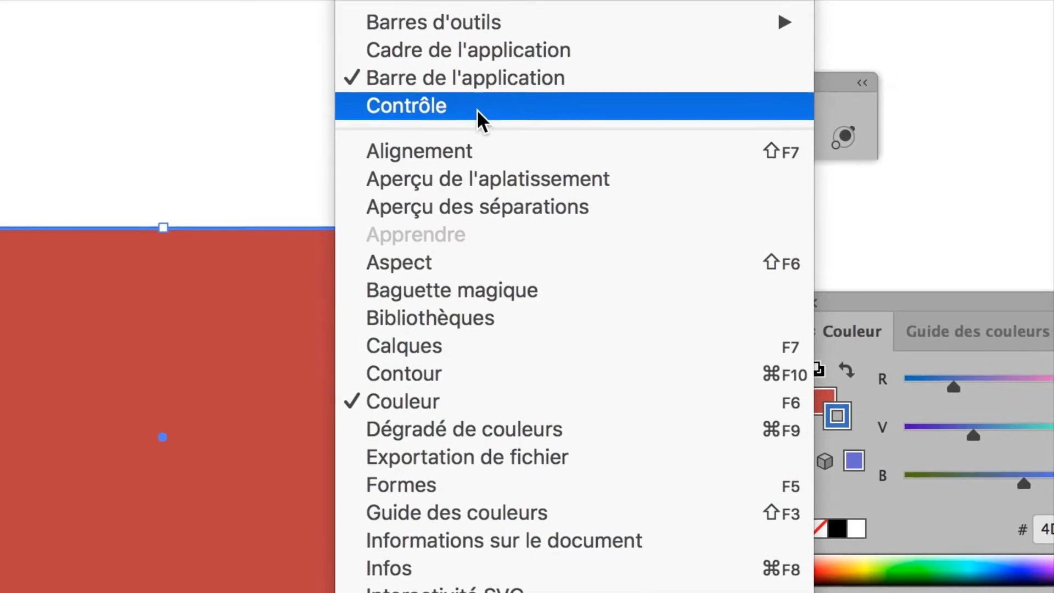
{"action": "left_click", "coordinate": [476, 109]}
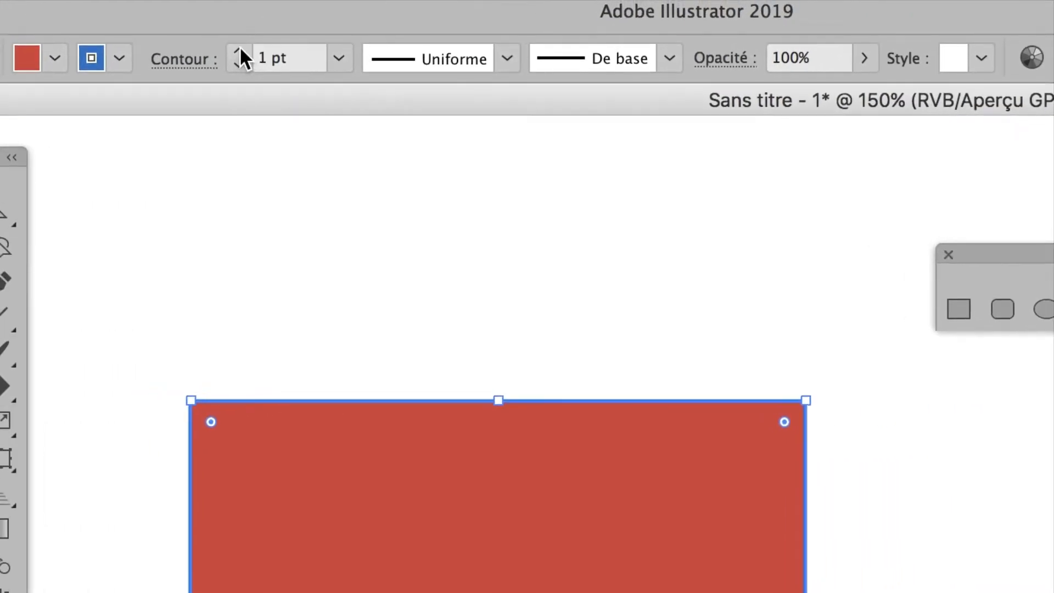
Increase the rectangle's stroke weight to 8 pt.
{"action": "left_click", "coordinate": [238, 51]}
{"action": "left_click", "coordinate": [238, 50]}
{"action": "left_click", "coordinate": [238, 50]}
{"action": "left_click", "coordinate": [238, 51]}
{"action": "left_click", "coordinate": [238, 51]}
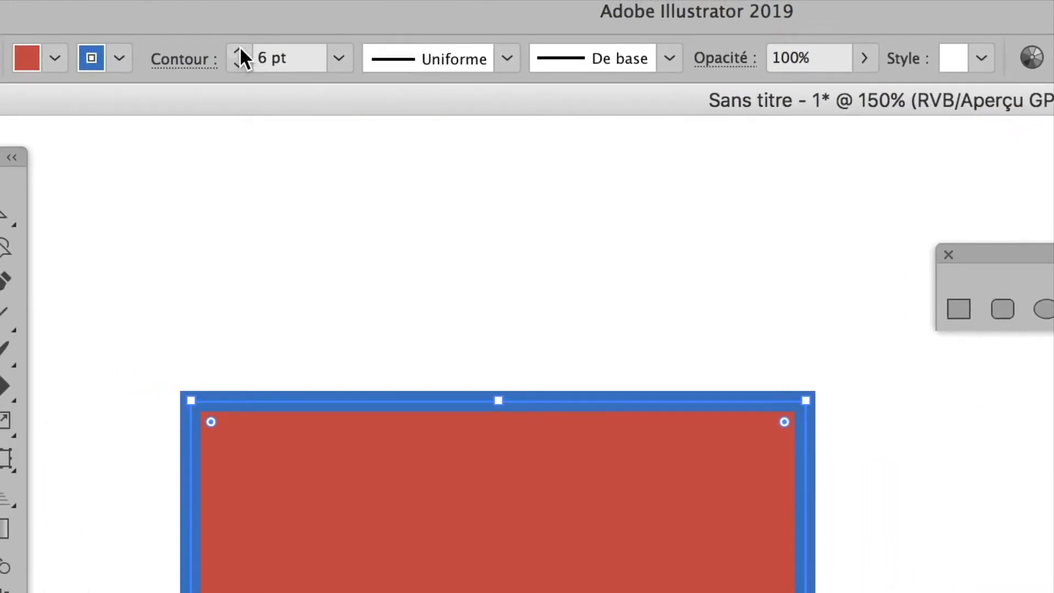
{"action": "left_click", "coordinate": [238, 50]}
{"action": "left_click", "coordinate": [239, 50]}
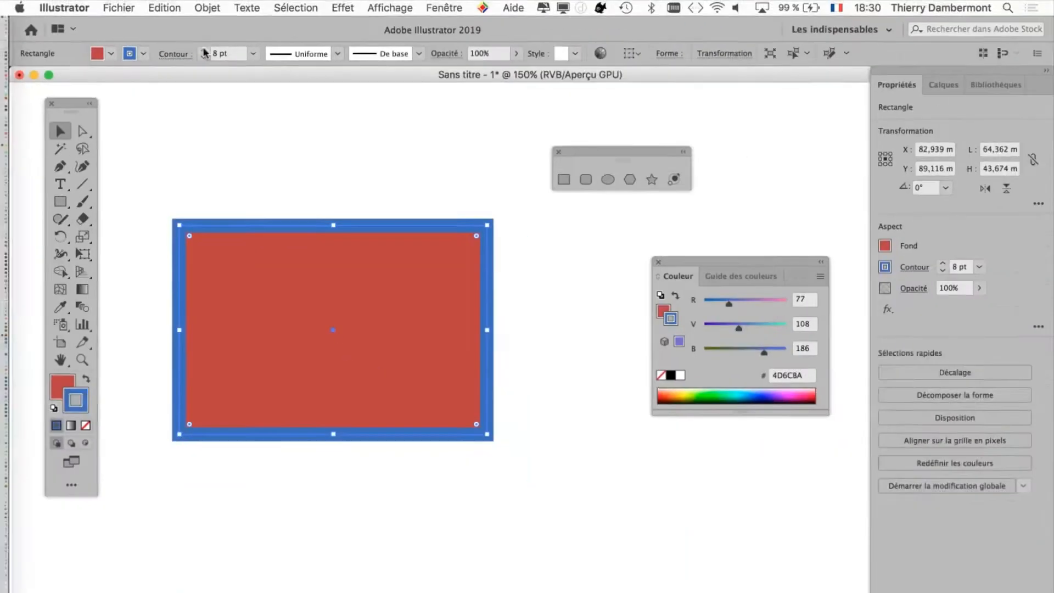
Open the Contour panel, place it above the rectangle, and show its full stroke options for review.
{"action": "left_click", "coordinate": [443, 8]}
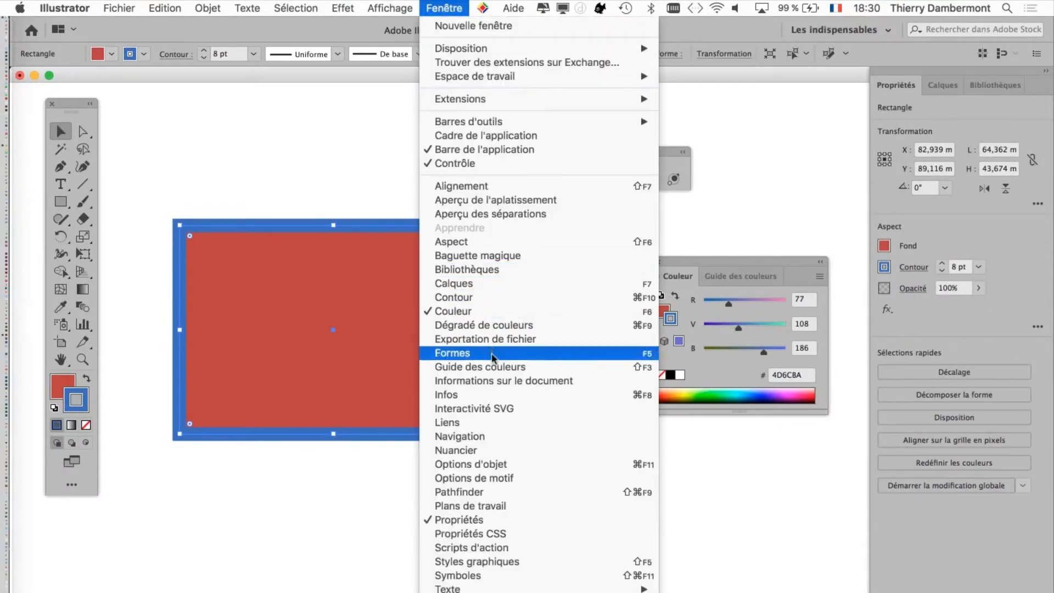
{"action": "left_click", "coordinate": [498, 298]}
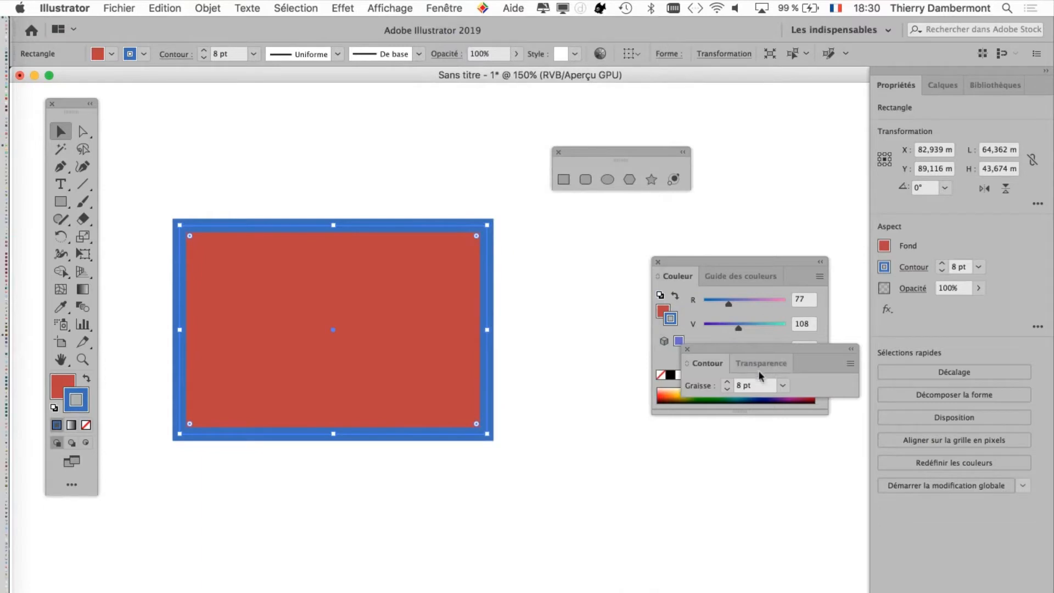
{"action": "left_click_drag", "start_coordinate": [746, 350], "coordinate": [307, 105]}
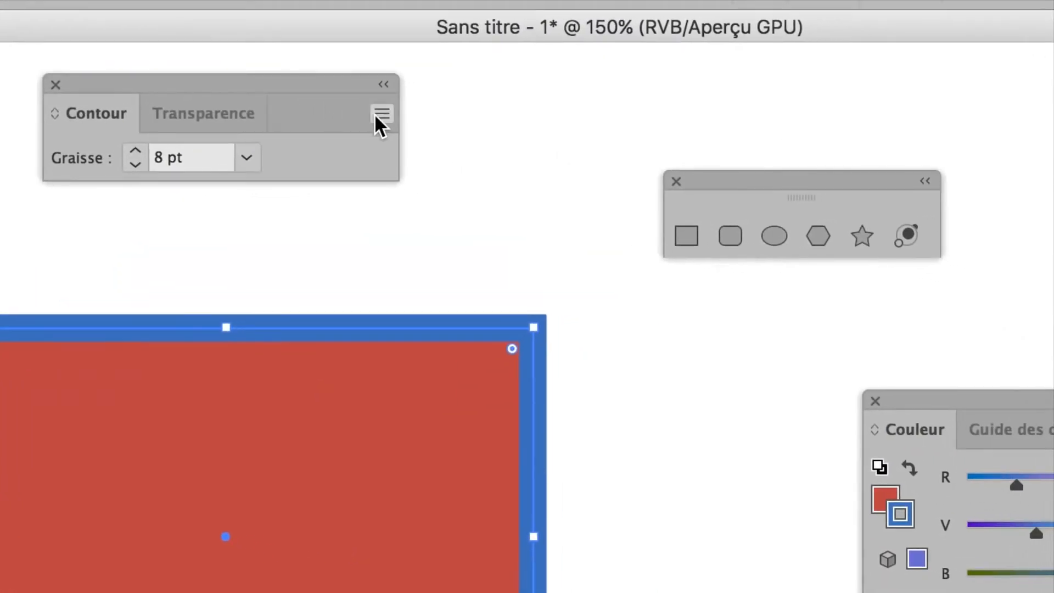
{"action": "left_click", "coordinate": [379, 114]}
{"action": "left_click", "coordinate": [388, 118]}
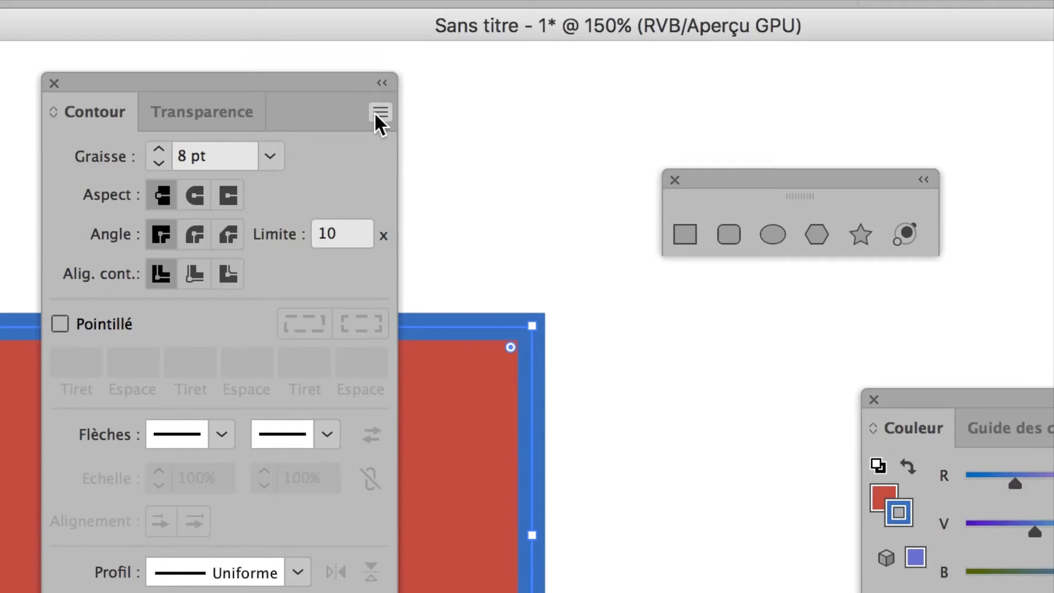
Hide the extra stroke options and close the Contour panel.
{"action": "left_click", "coordinate": [377, 113]}
{"action": "left_click", "coordinate": [391, 121]}
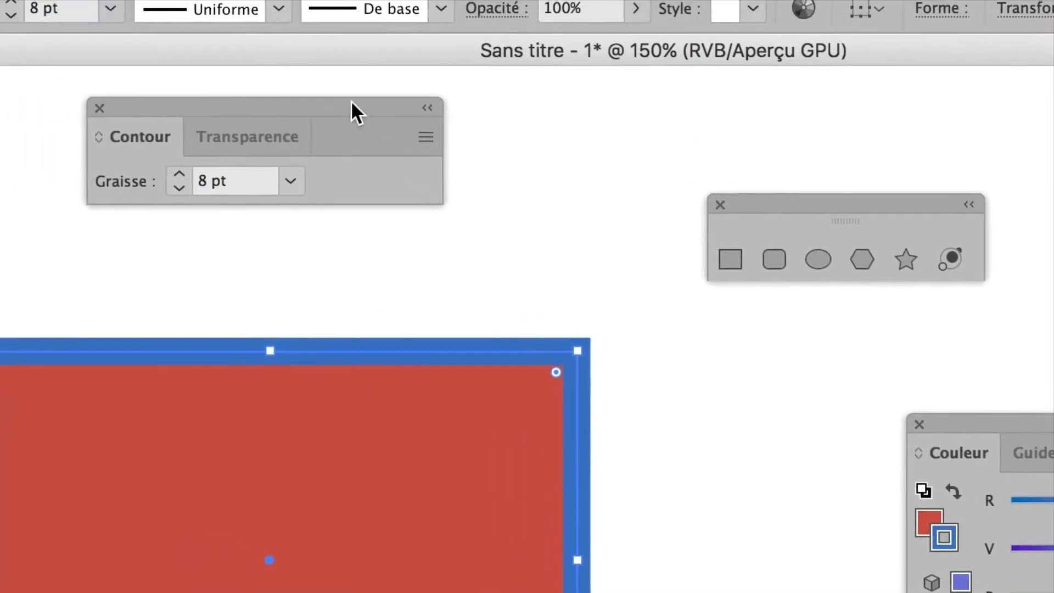
{"action": "left_click_drag", "start_coordinate": [276, 88], "coordinate": [393, 134]}
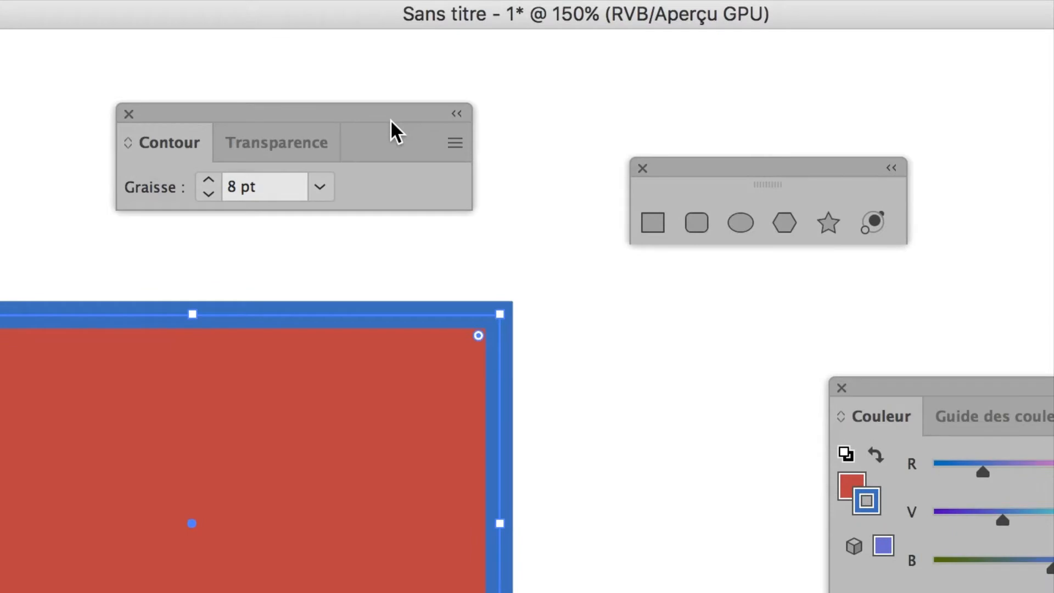
{"action": "left_click", "coordinate": [128, 114]}
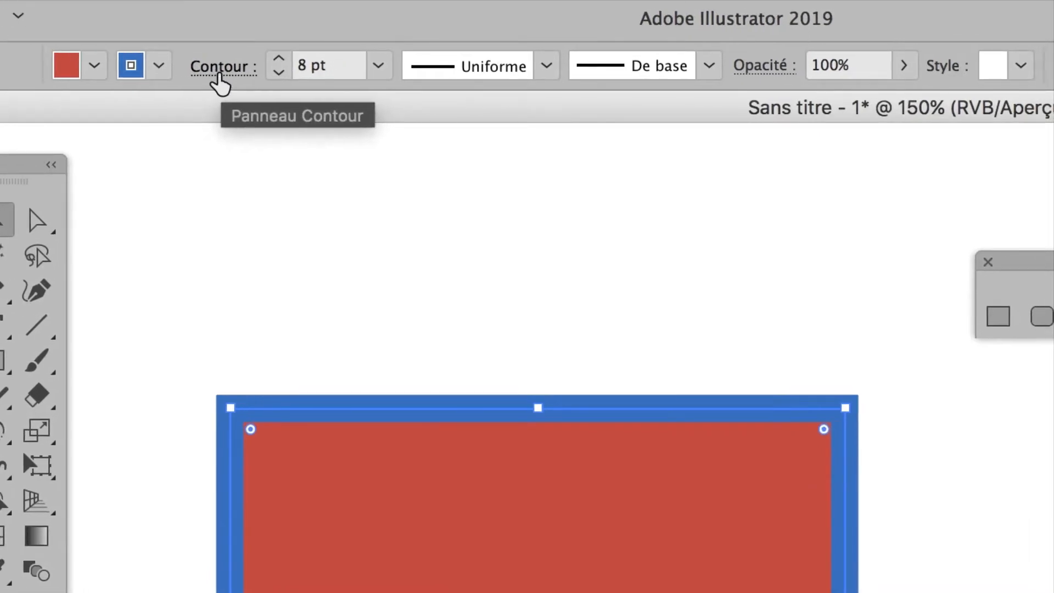
Examine the rectangle's stroke settings from the Contrôle bar, close them, and keep the rectangle selected.
{"action": "left_click", "coordinate": [220, 77]}
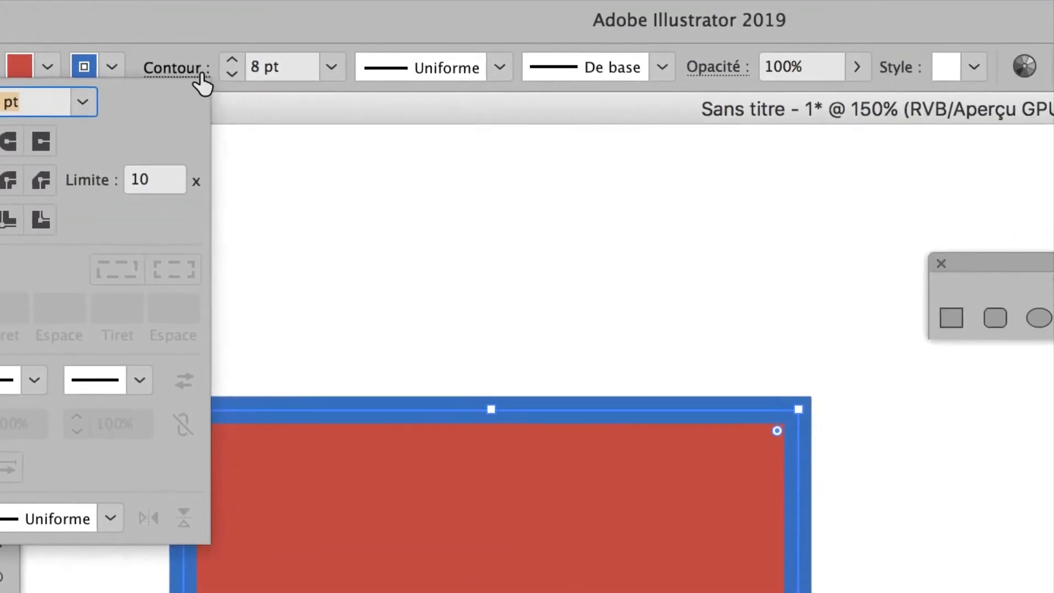
{"action": "left_click", "coordinate": [192, 72]}
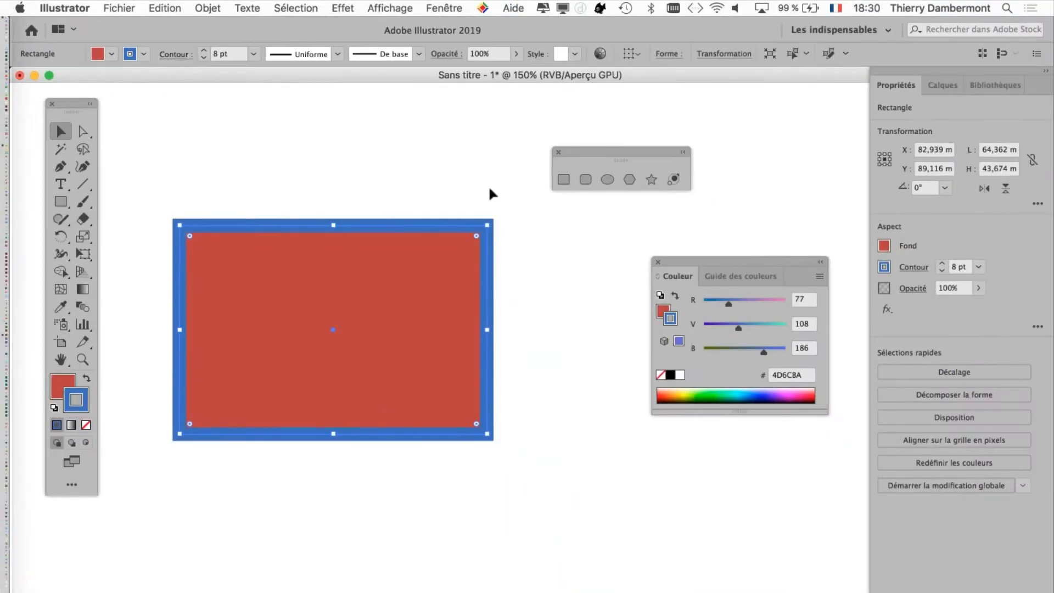
{"action": "left_click", "coordinate": [760, 310]}
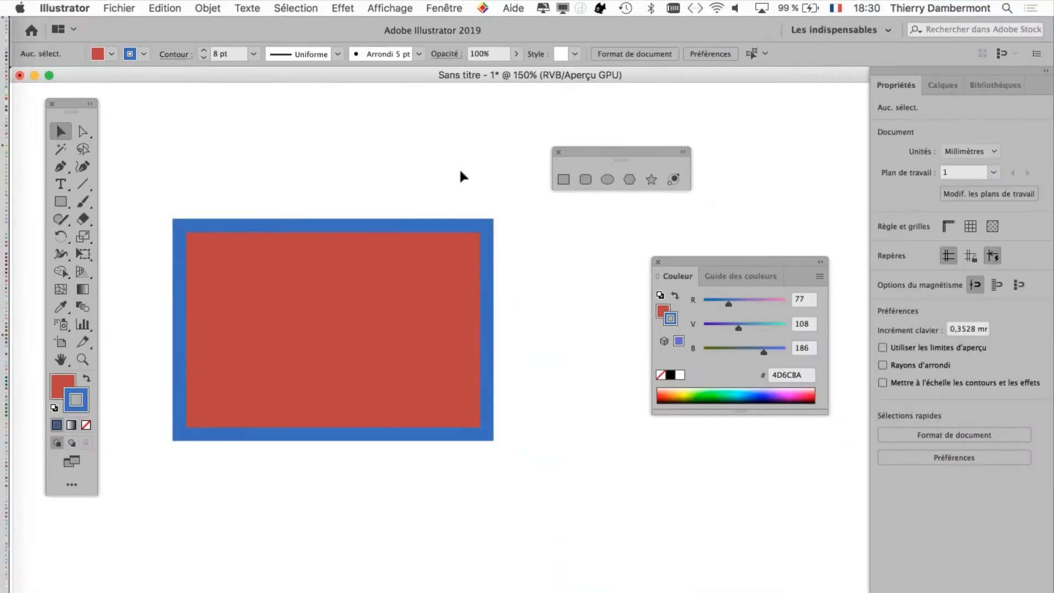
{"action": "left_click", "coordinate": [454, 324]}
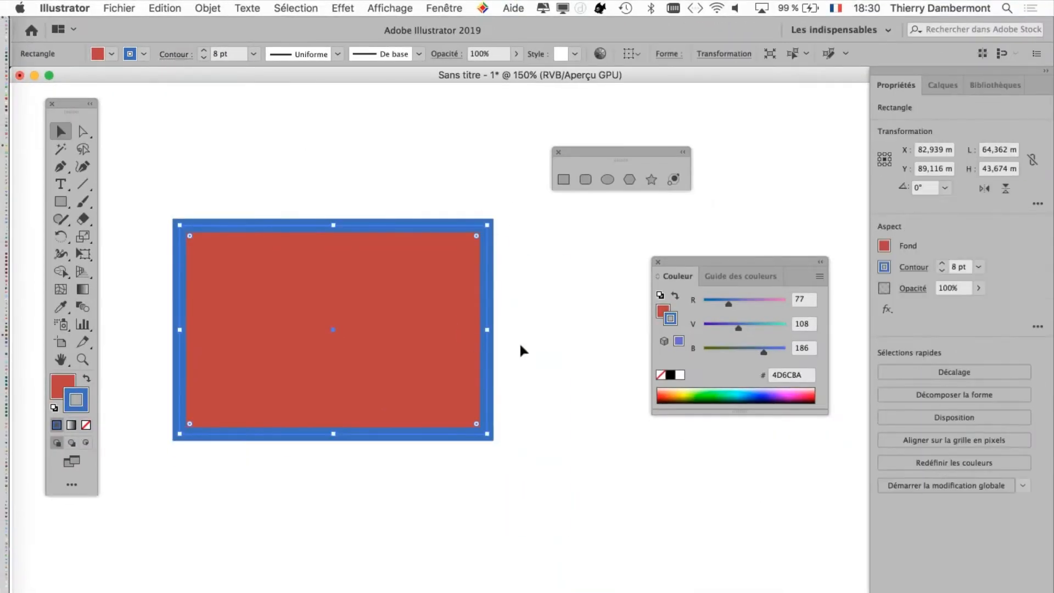
Clear the floating panels from the drawing area and draw a second rectangle about 34.8 × 62.1 mm beside the first.
{"action": "left_click_drag", "start_coordinate": [671, 262], "coordinate": [803, 91]}
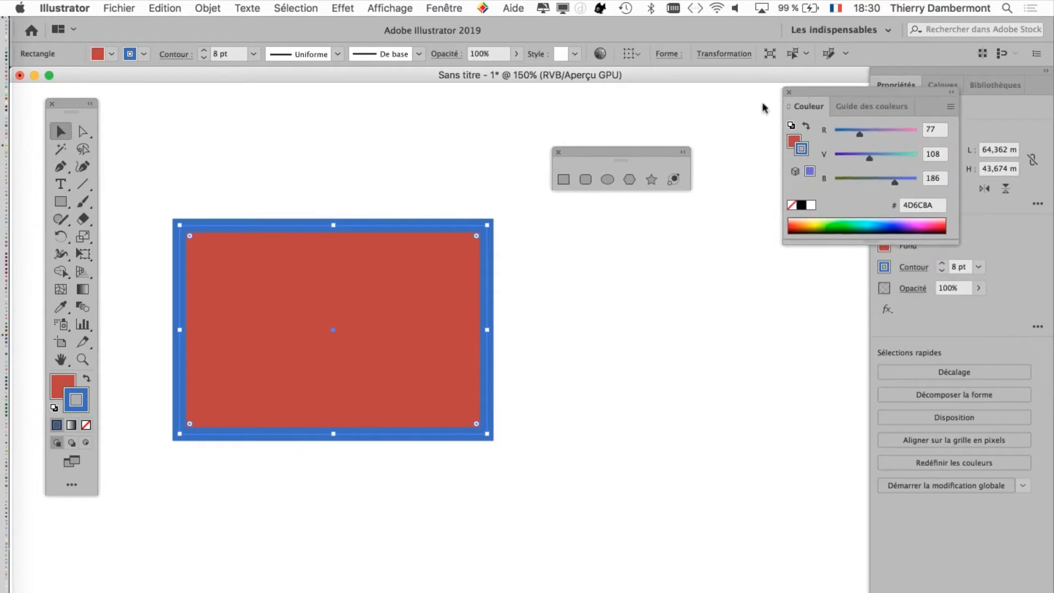
{"action": "left_click_drag", "start_coordinate": [596, 148], "coordinate": [436, 100]}
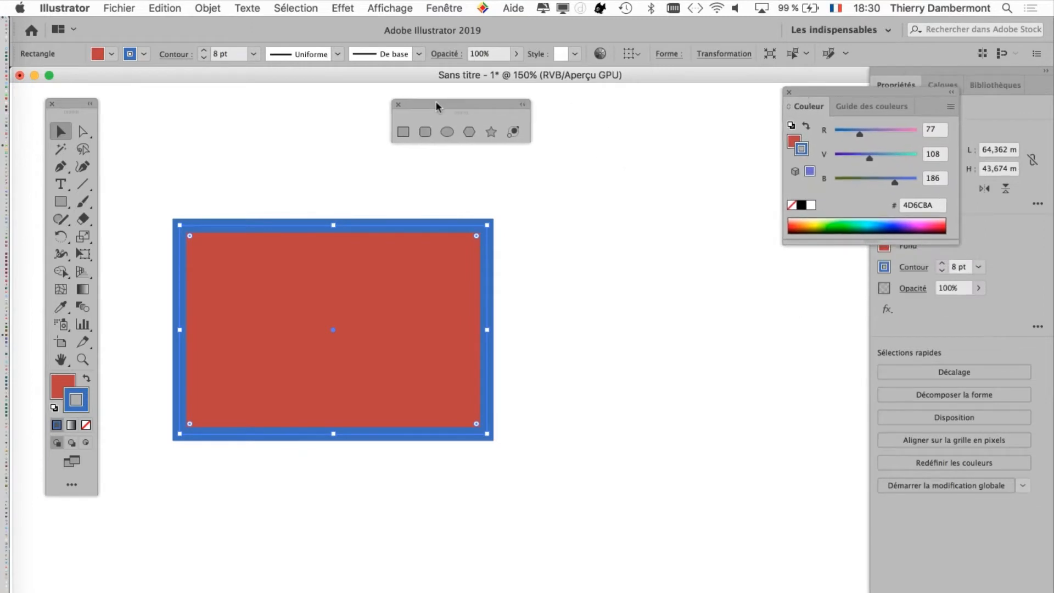
{"action": "left_click", "coordinate": [60, 201]}
{"action": "mouse_move", "coordinate": [522, 283]}
{"action": "left_mouse_down"}
{"action": "mouse_move", "coordinate": [722, 541]}
{"action": "mouse_move", "coordinate": [690, 581]}
{"action": "left_mouse_up"}
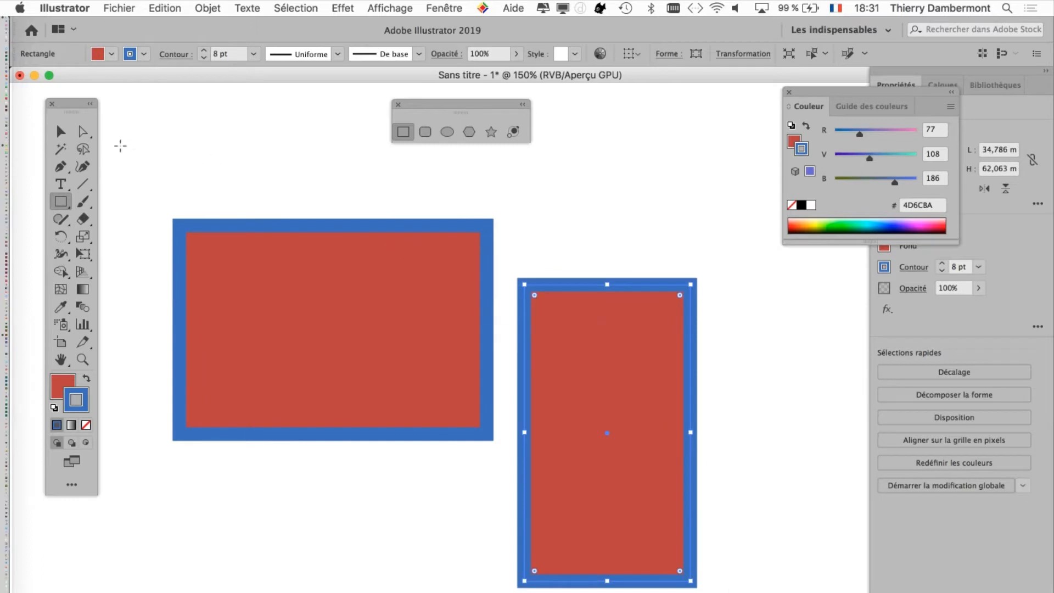
Draw a third, wide and short rectangle above the tall one with the same fill and stroke, and leave nothing selected.
{"action": "left_click", "coordinate": [60, 131]}
{"action": "left_click", "coordinate": [386, 177]}
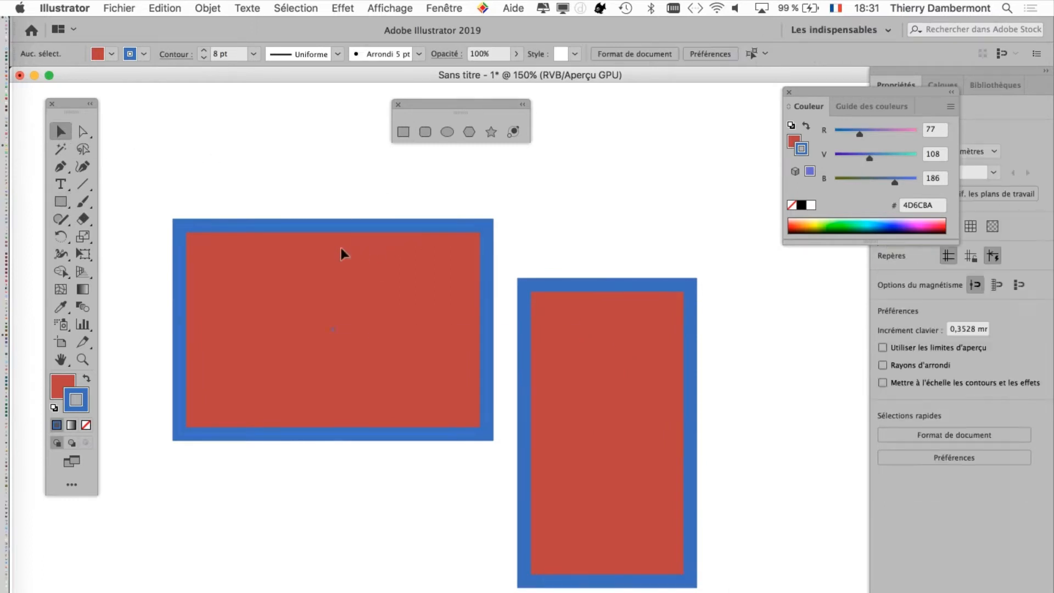
{"action": "left_click", "coordinate": [83, 201]}
{"action": "left_click", "coordinate": [66, 203]}
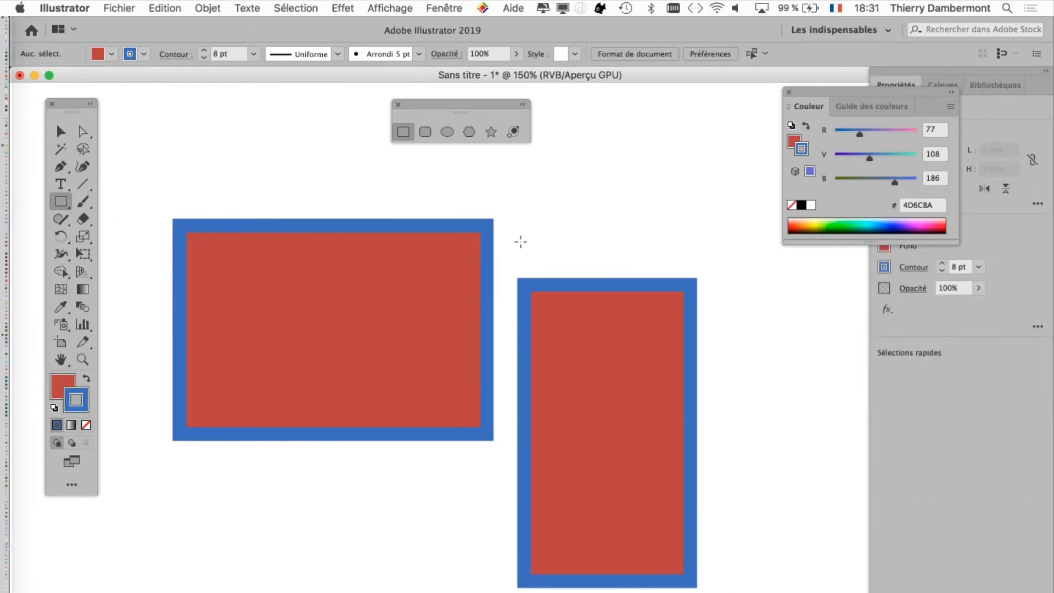
{"action": "left_click_drag", "start_coordinate": [517, 250], "coordinate": [762, 160]}
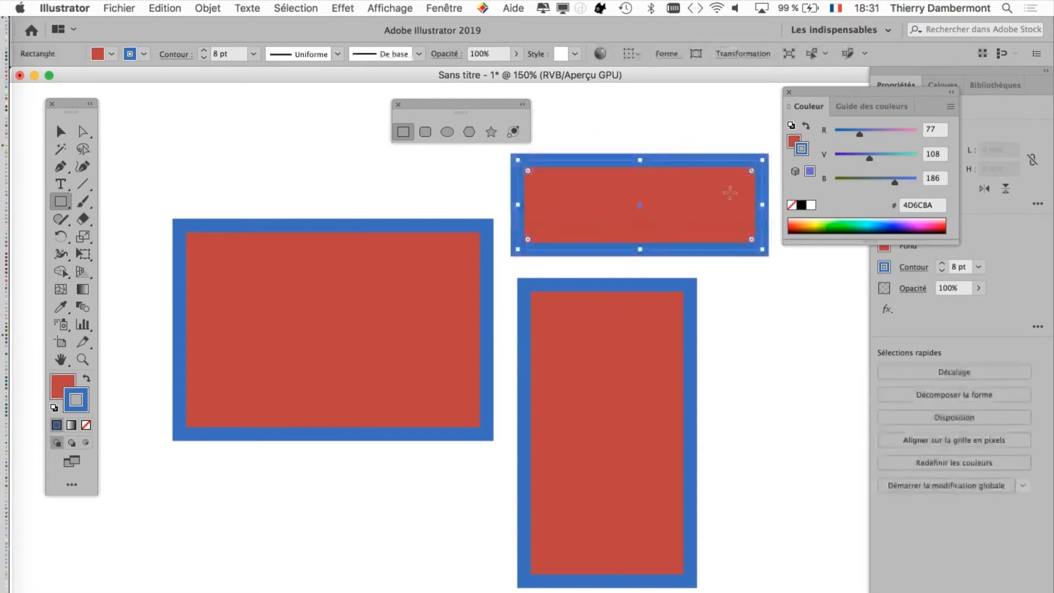
{"action": "left_click", "coordinate": [69, 132]}
{"action": "left_click", "coordinate": [285, 174]}
{"action": "key", "text": "super+minus"}
{"action": "key", "text": "super+minus"}
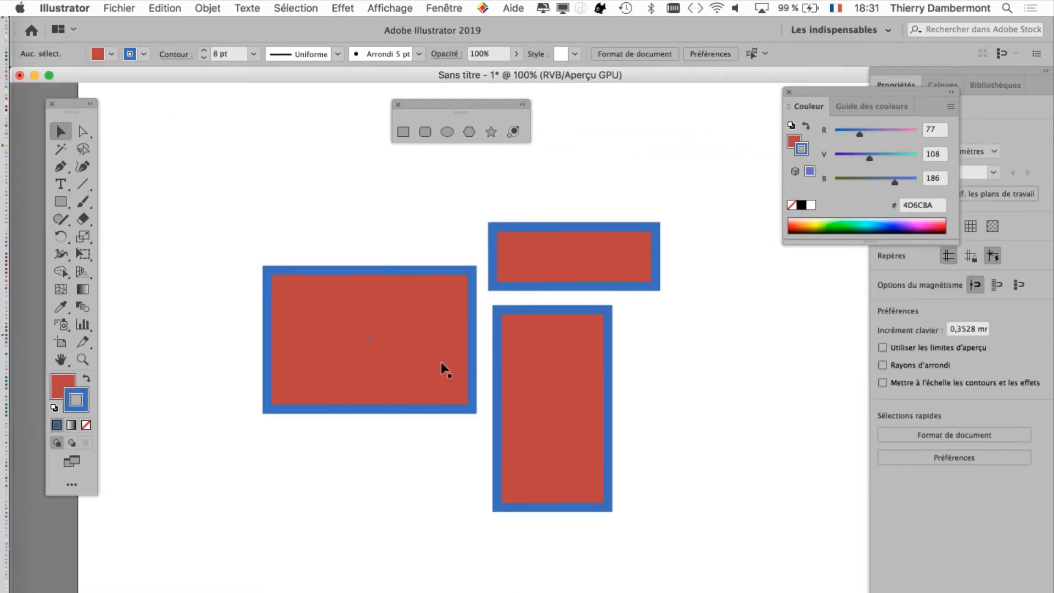
{"action": "key", "text": "super+plus"}
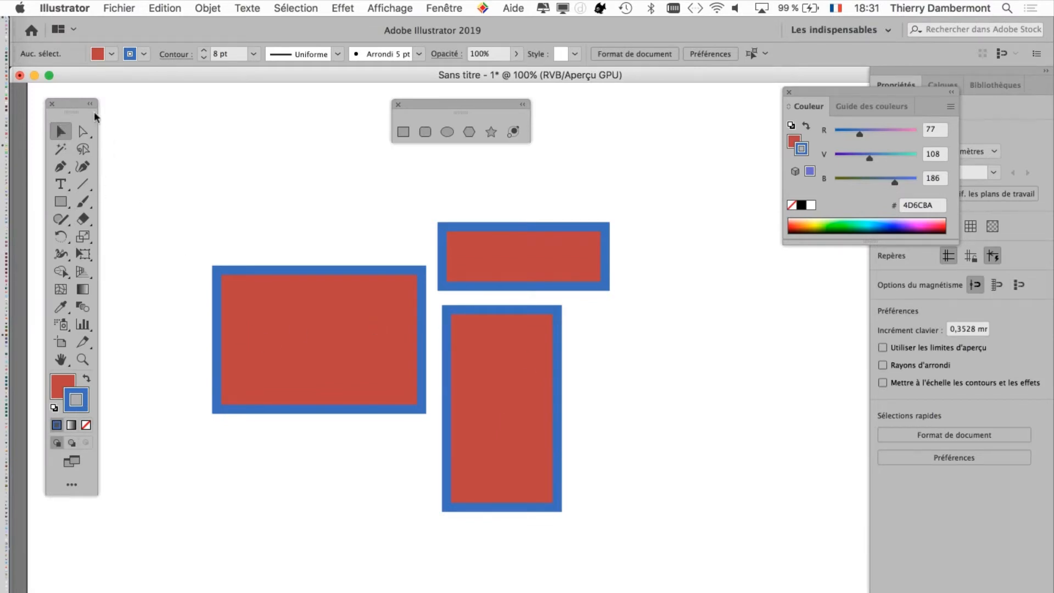
Reposition the floating tools so they stay clear of the three rectangles.
{"action": "left_click_drag", "start_coordinate": [94, 111], "coordinate": [155, 99]}
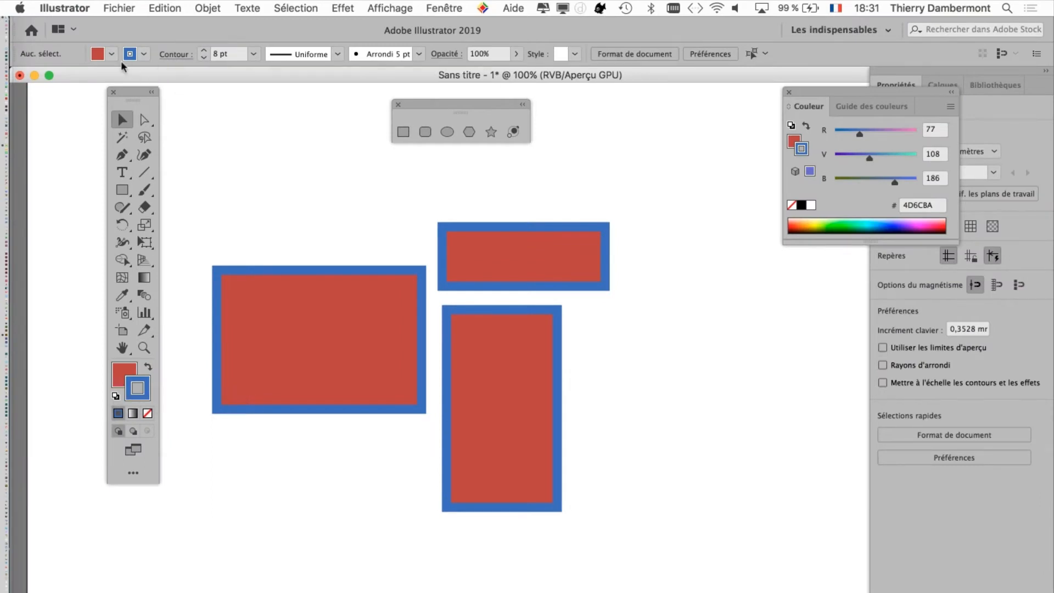
{"action": "left_click_drag", "start_coordinate": [129, 94], "coordinate": [60, 134]}
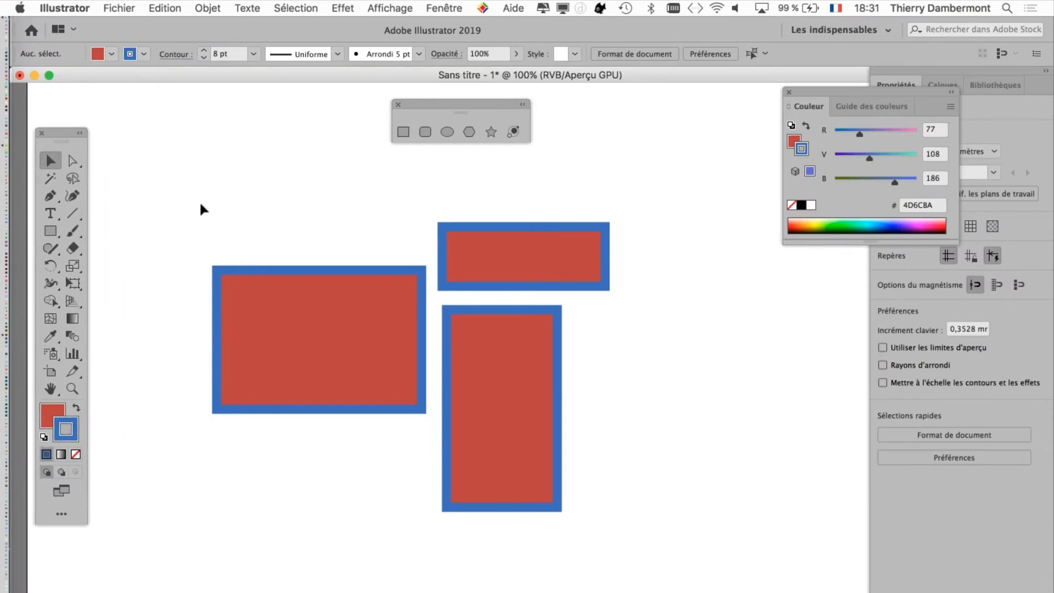
{"action": "left_click_drag", "start_coordinate": [218, 223], "coordinate": [141, 177]}
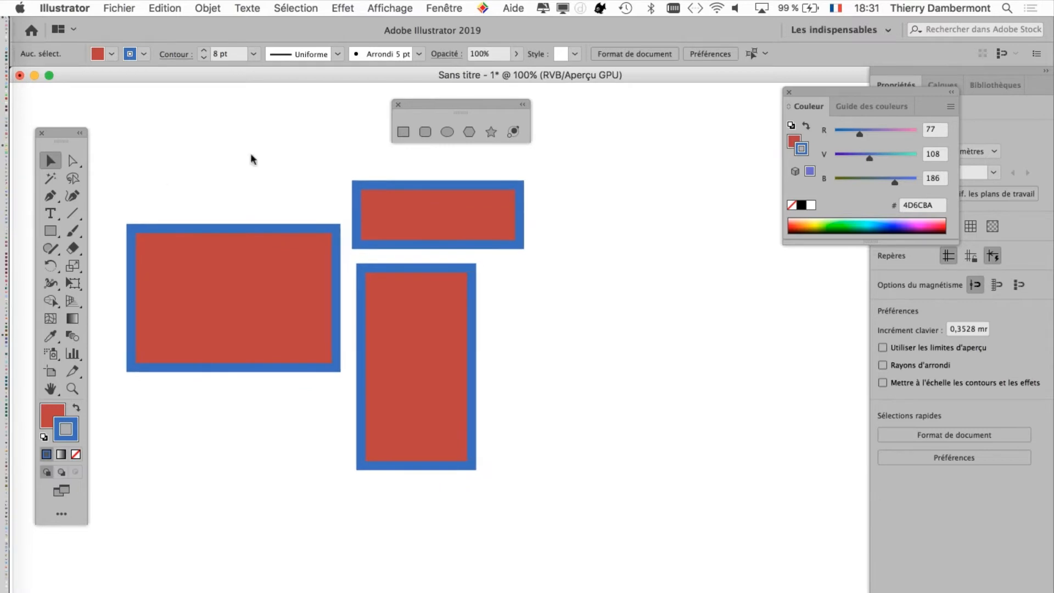
Open the Nuancier panel, place it beside the rectangles, and enlarge it to show all its swatches.
{"action": "left_click", "coordinate": [445, 8]}
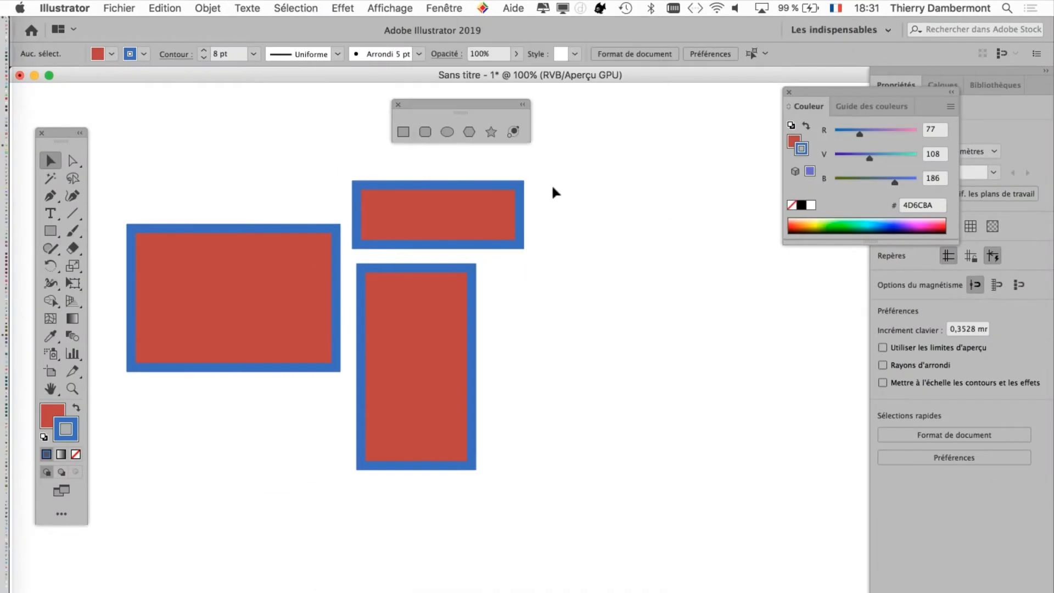
{"action": "left_click", "coordinate": [440, 6]}
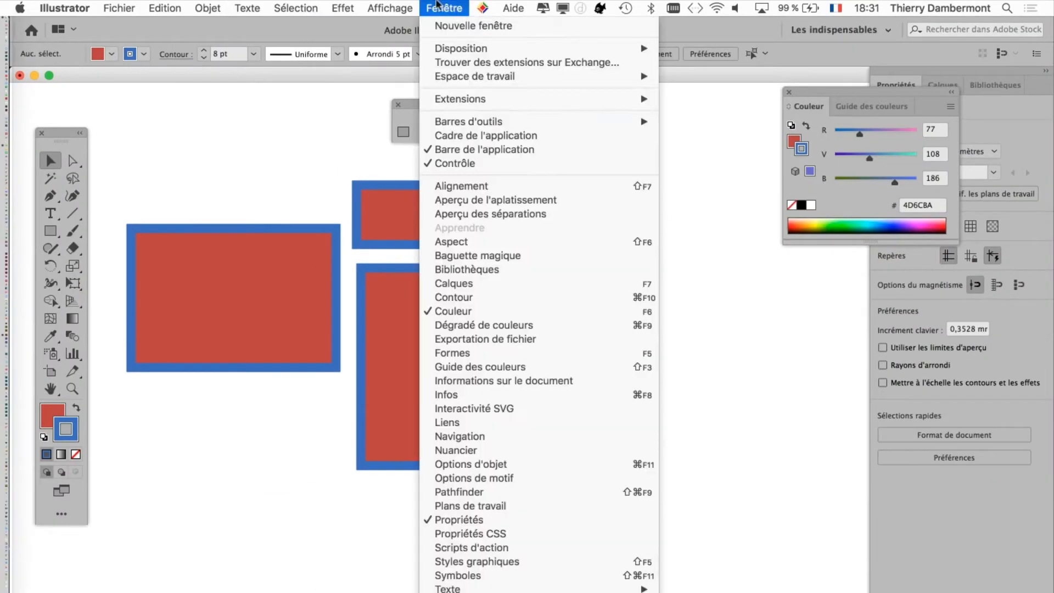
{"action": "left_click", "coordinate": [514, 450]}
{"action": "left_click_drag", "start_coordinate": [674, 136], "coordinate": [577, 274]}
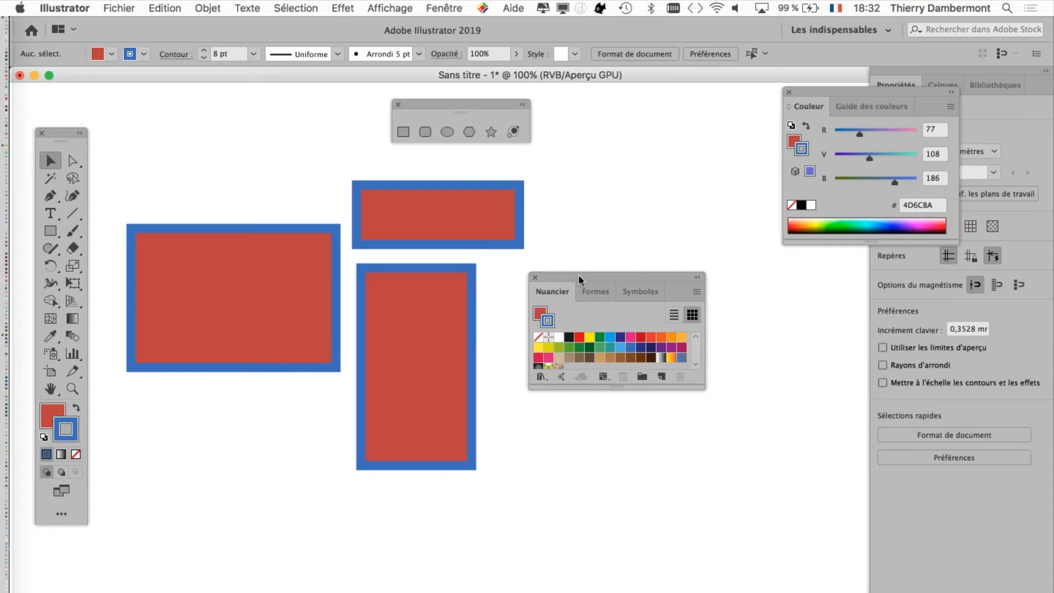
{"action": "left_click_drag", "start_coordinate": [576, 262], "coordinate": [598, 171]}
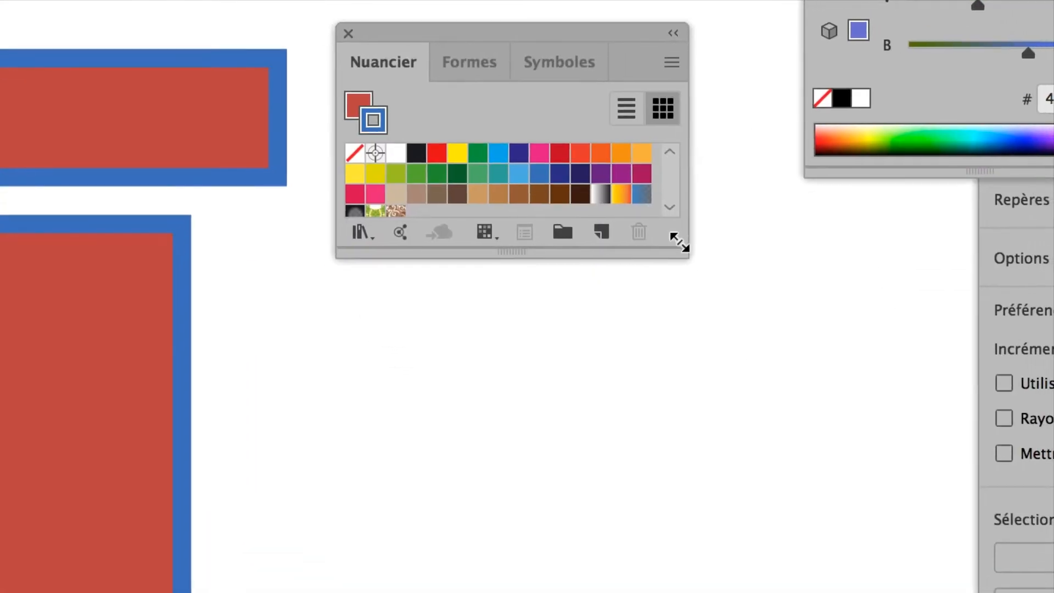
{"action": "left_click_drag", "start_coordinate": [681, 241], "coordinate": [680, 420]}
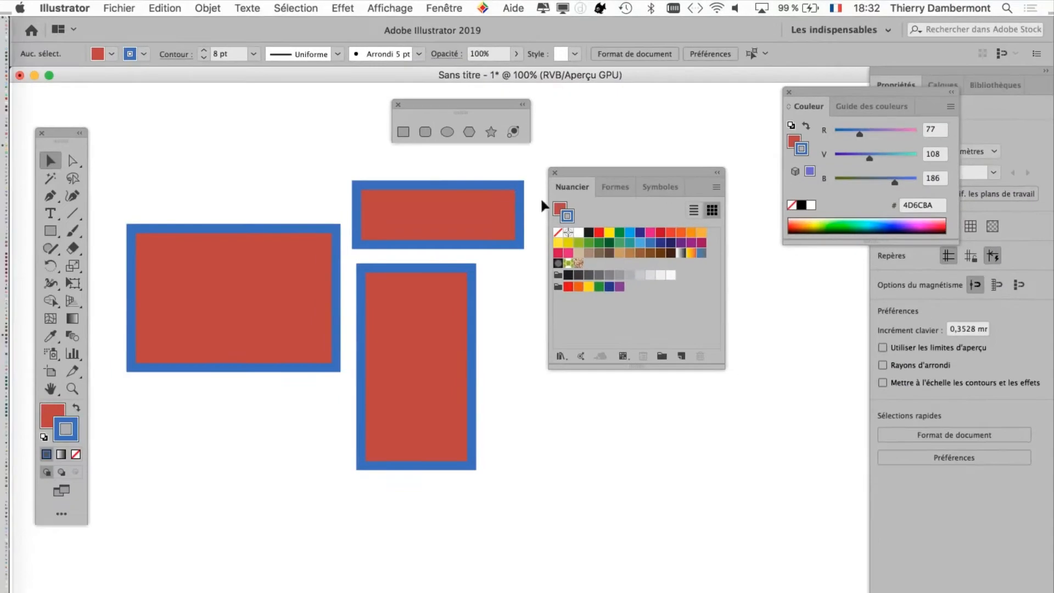
{"action": "left_click_drag", "start_coordinate": [588, 170], "coordinate": [588, 213]}
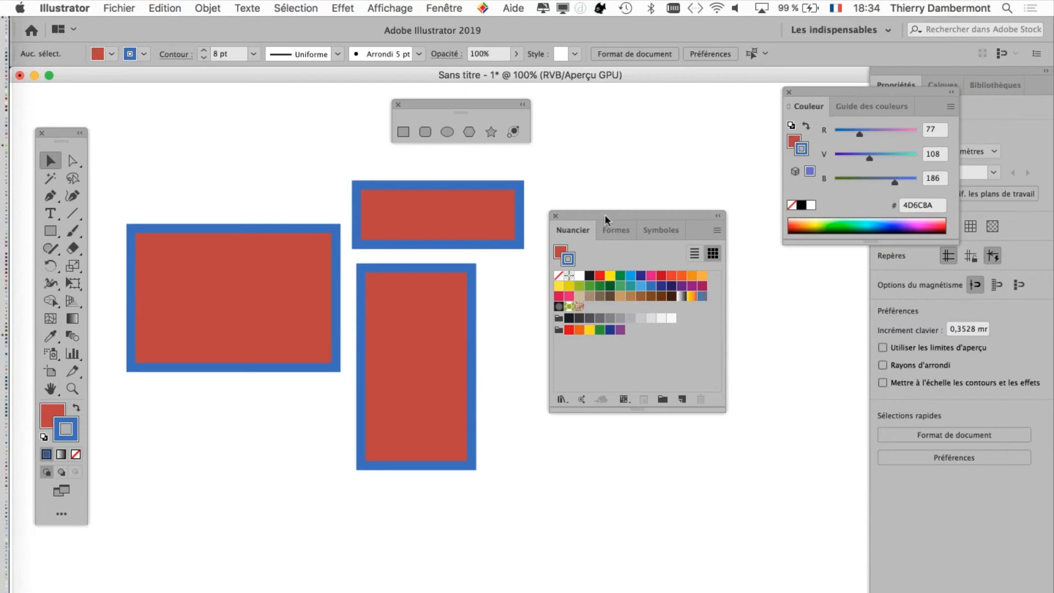
{"action": "left_click_drag", "start_coordinate": [604, 214], "coordinate": [594, 164]}
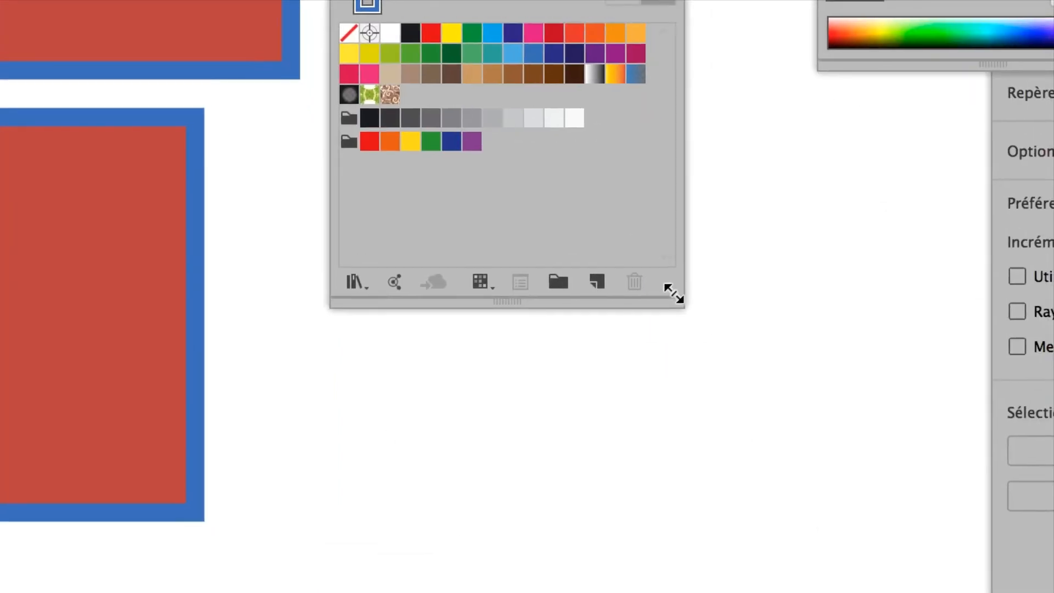
{"action": "left_click_drag", "start_coordinate": [673, 294], "coordinate": [671, 428]}
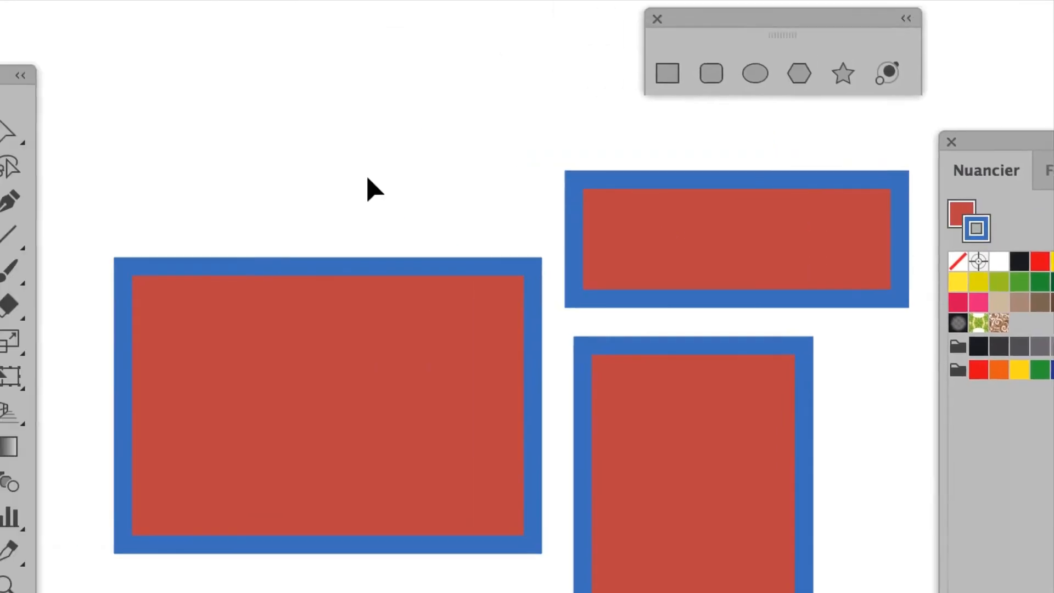
Select all three rectangles together.
{"action": "left_click_drag", "start_coordinate": [348, 165], "coordinate": [770, 503]}
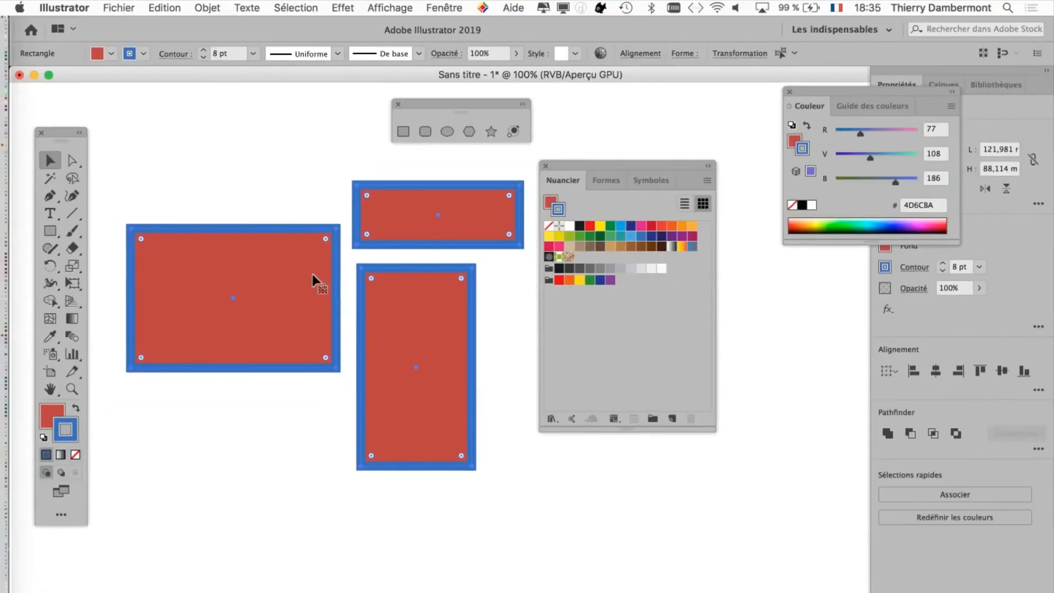
{"action": "left_click", "coordinate": [253, 50]}
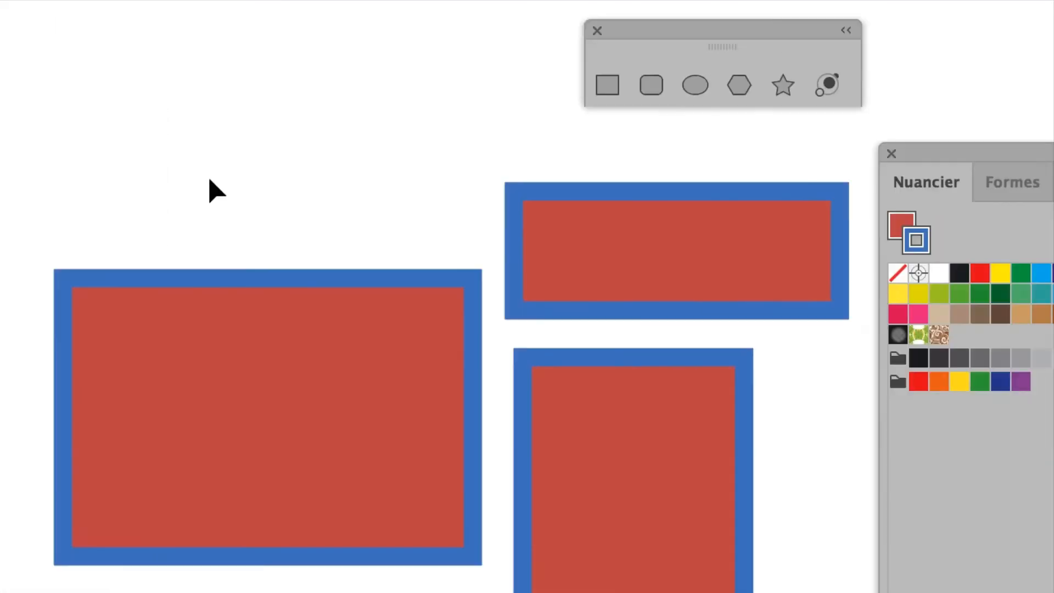
{"action": "left_click_drag", "start_coordinate": [258, 172], "coordinate": [335, 231]}
{"action": "left_click_drag", "start_coordinate": [264, 220], "coordinate": [638, 438]}
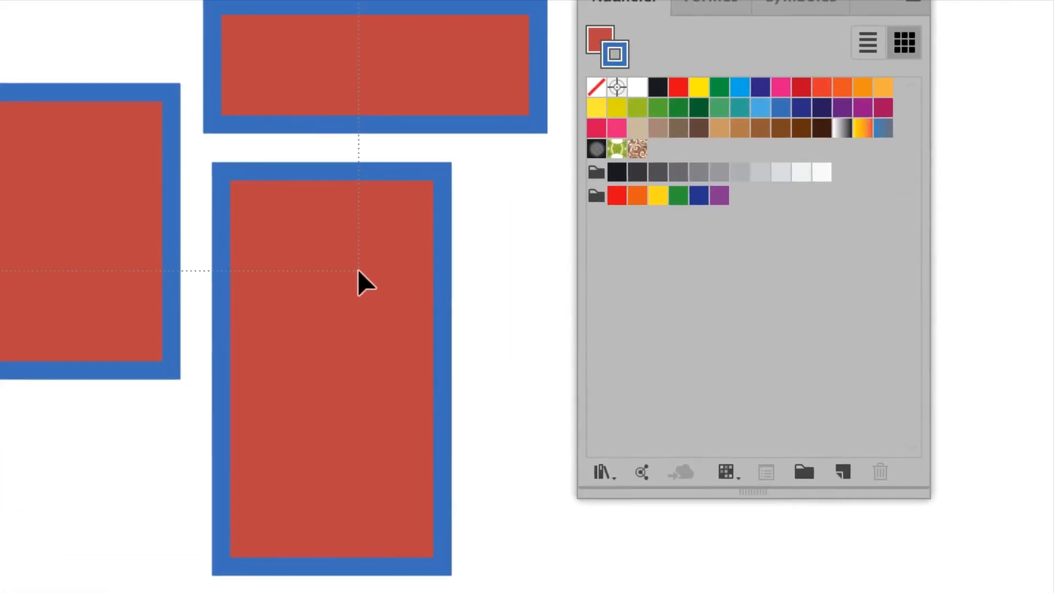
{"action": "left_click_drag", "start_coordinate": [358, 269], "coordinate": [358, 269]}
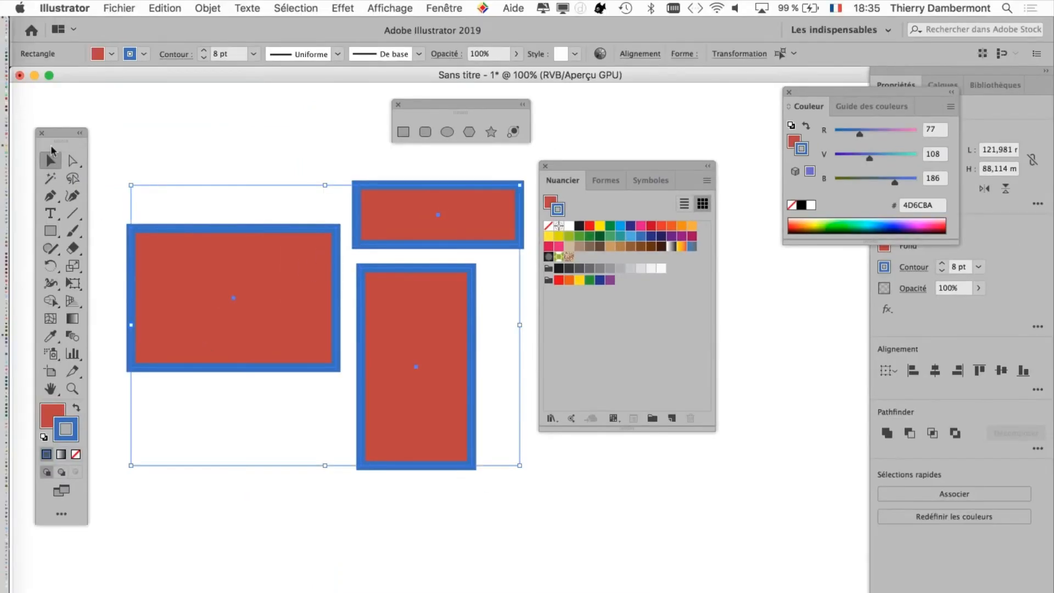
Set the fill colour of the three selected rectangles to green with the colour picker.
{"action": "left_click_drag", "start_coordinate": [57, 135], "coordinate": [85, 91]}
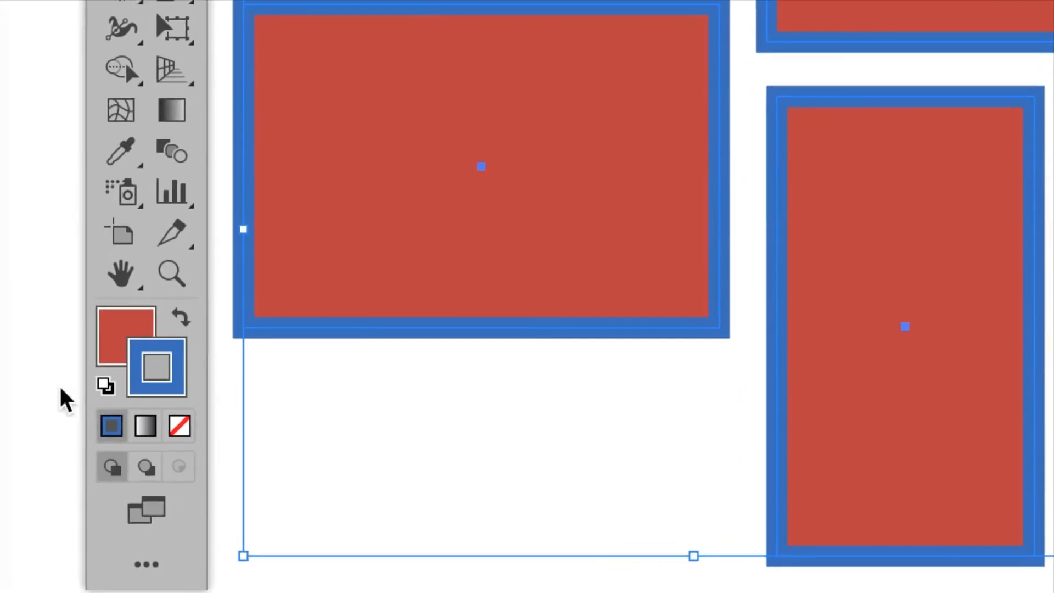
{"action": "left_click", "coordinate": [102, 356]}
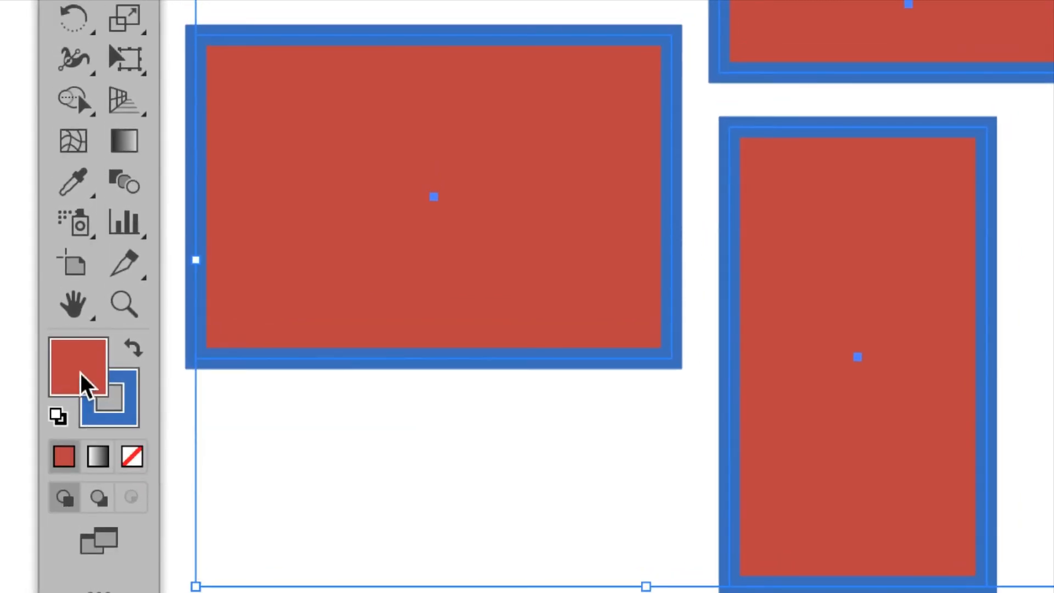
{"action": "double_click", "coordinate": [80, 374]}
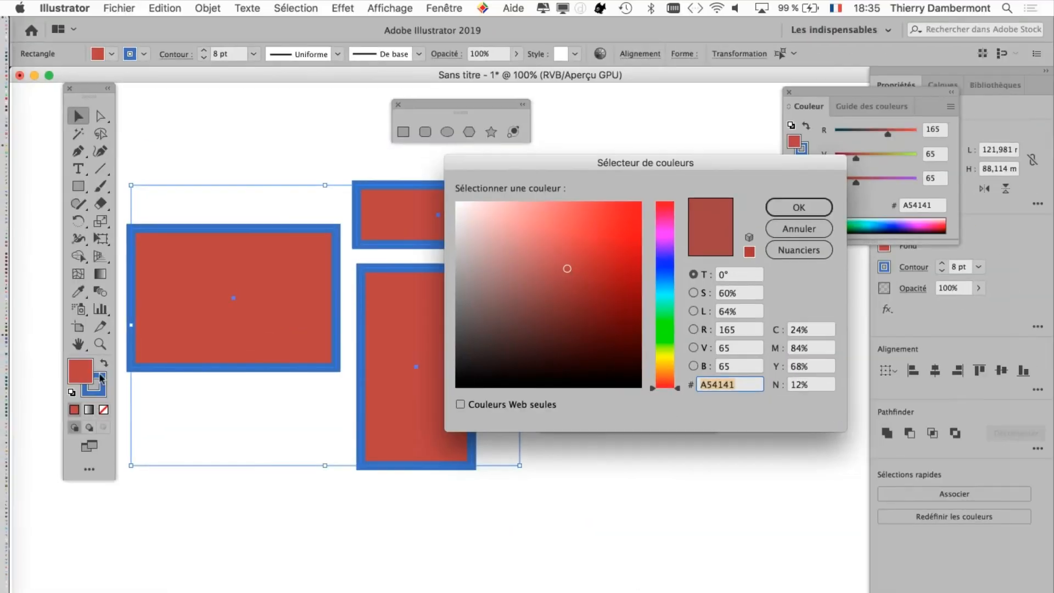
{"action": "left_click", "coordinate": [661, 311]}
{"action": "left_click", "coordinate": [602, 254]}
{"action": "left_click", "coordinate": [798, 212]}
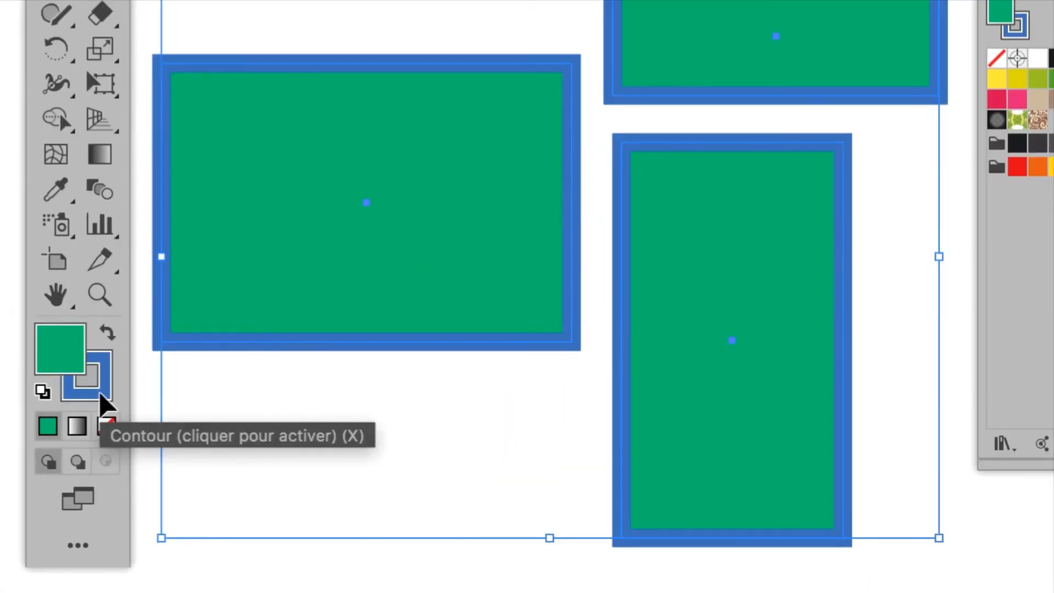
Set the stroke colour of the three selected rectangles to yellow E2F20F with the colour picker.
{"action": "left_click", "coordinate": [101, 394]}
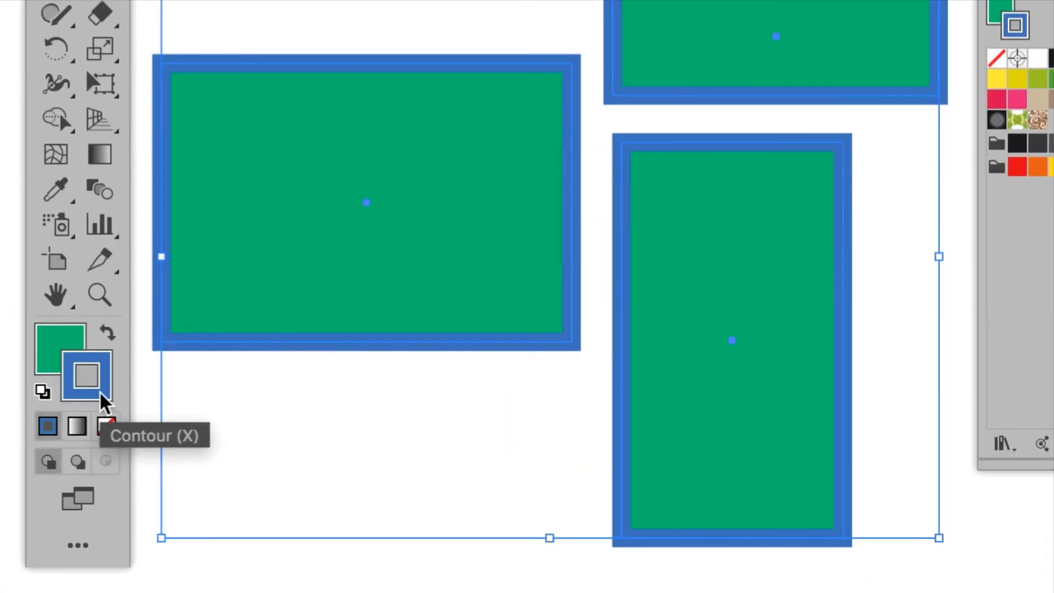
{"action": "double_click", "coordinate": [100, 394]}
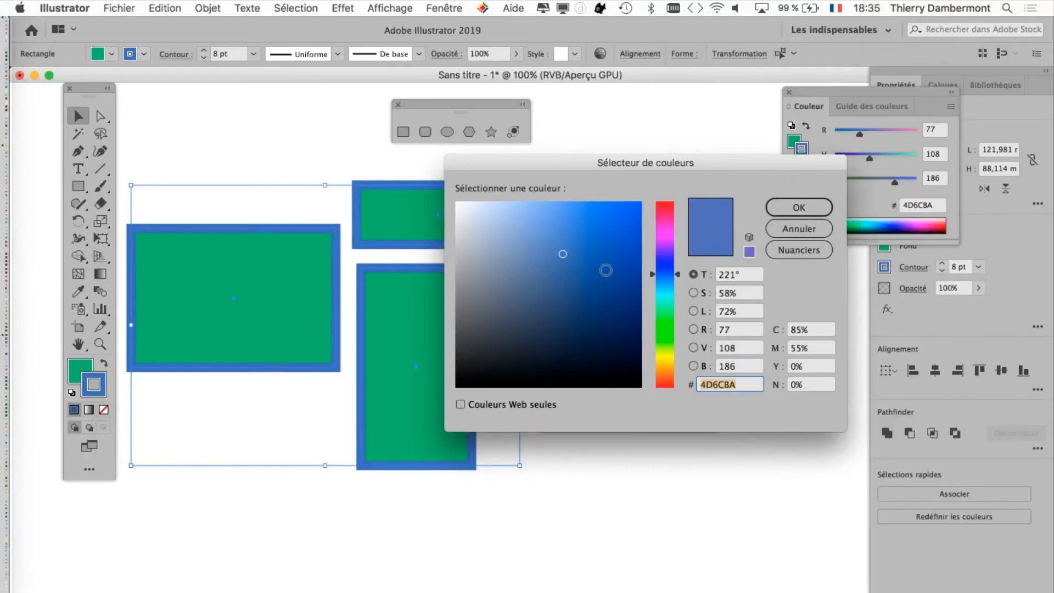
{"action": "left_click", "coordinate": [661, 356]}
{"action": "mouse_move", "coordinate": [603, 327]}
{"action": "left_mouse_down"}
{"action": "mouse_move", "coordinate": [574, 263]}
{"action": "mouse_move", "coordinate": [630, 211]}
{"action": "left_mouse_up"}
{"action": "left_click", "coordinate": [807, 210]}
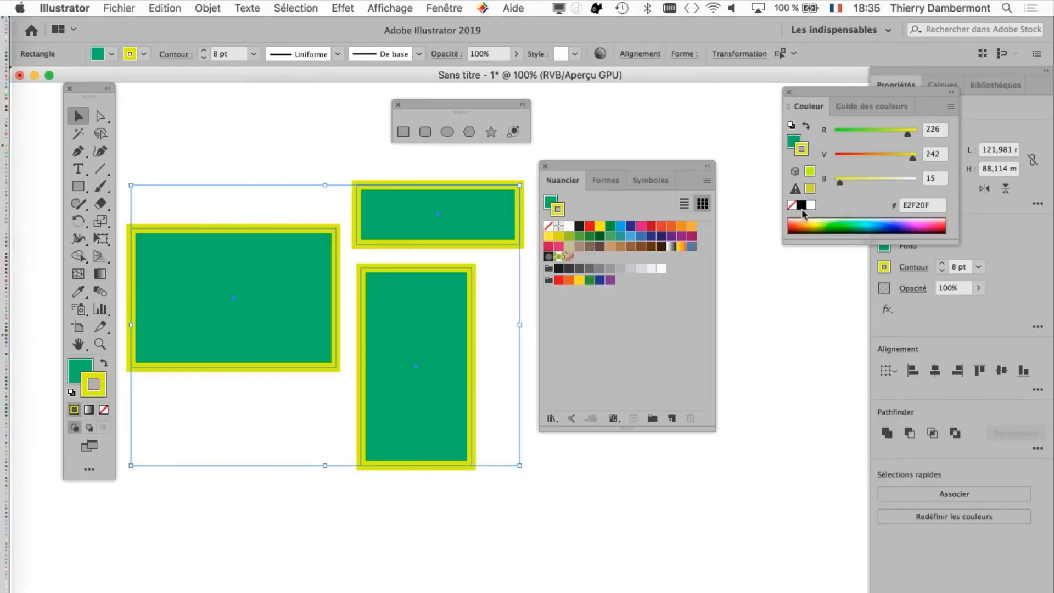
Set the stroke colour of the three rectangles to purple 8224D3 with the colour picker.
{"action": "double_click", "coordinate": [105, 388]}
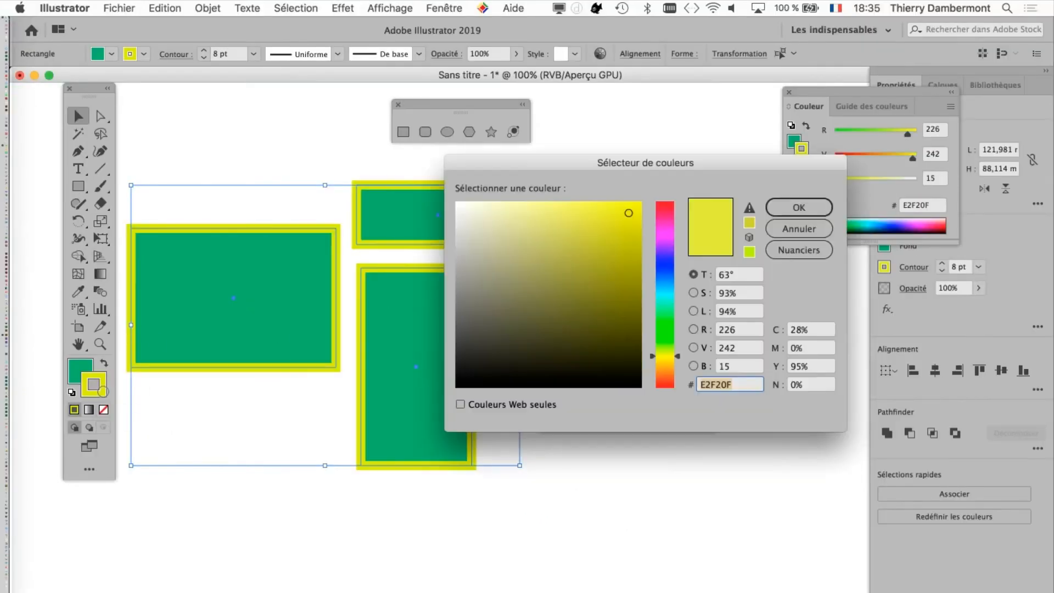
{"action": "left_click", "coordinate": [609, 233]}
{"action": "left_click", "coordinate": [665, 247]}
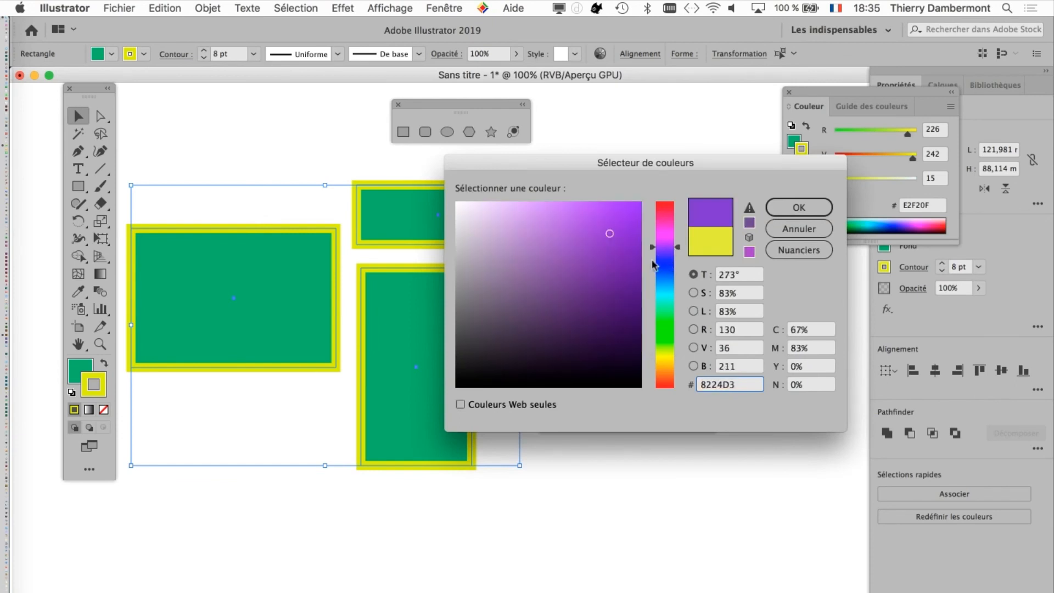
{"action": "left_click", "coordinate": [794, 207]}
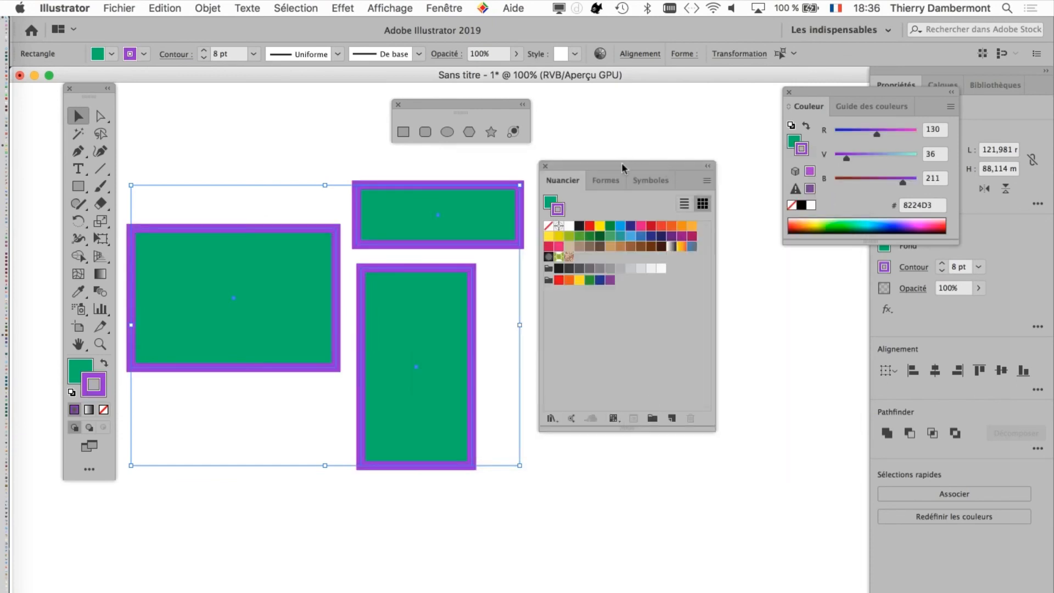
Clear space on the artboard and draw a fourth rectangle about 44.8 × 38.6 mm below and beside the others.
{"action": "left_click_drag", "start_coordinate": [629, 161], "coordinate": [718, 117]}
{"action": "left_click", "coordinate": [78, 186]}
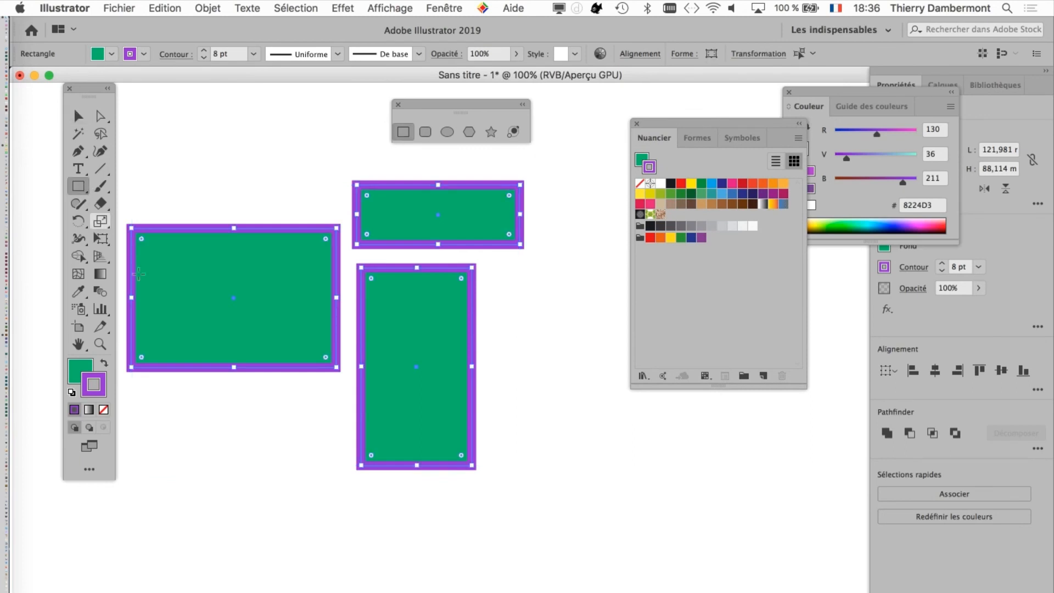
{"action": "left_click_drag", "start_coordinate": [560, 405], "coordinate": [703, 529]}
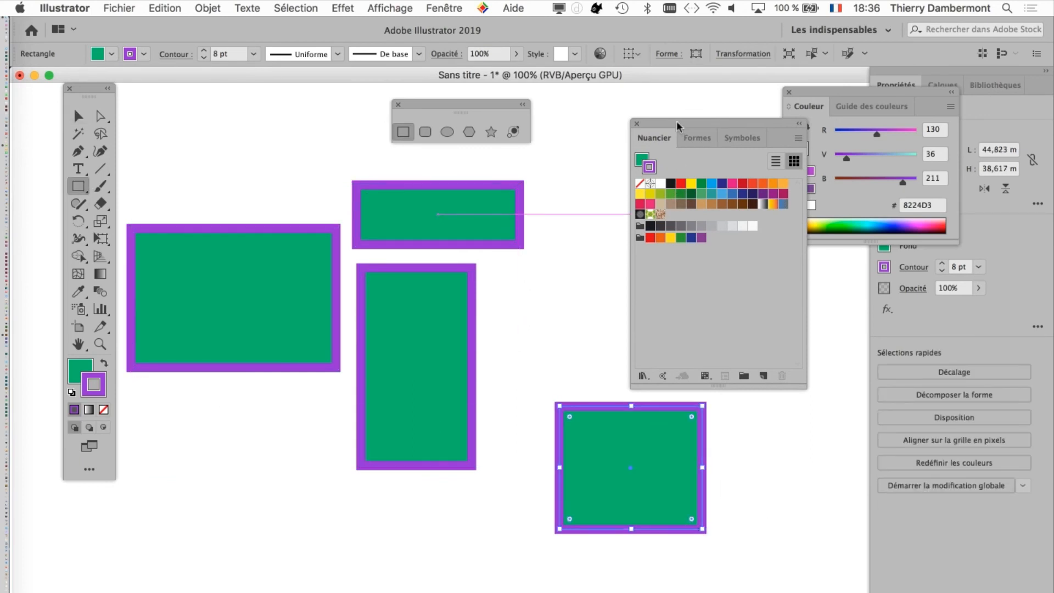
Place the Nuancier panel near the fourth rectangle, apply a black swatch to its stroke, and make its fill the active attribute.
{"action": "left_click_drag", "start_coordinate": [680, 124], "coordinate": [773, 319]}
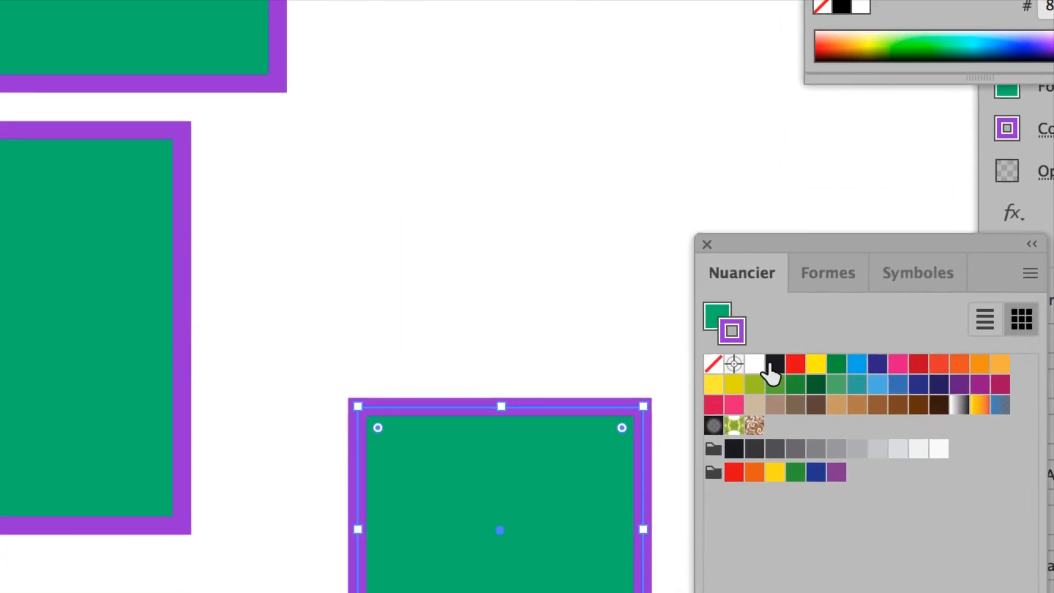
{"action": "left_click", "coordinate": [762, 448]}
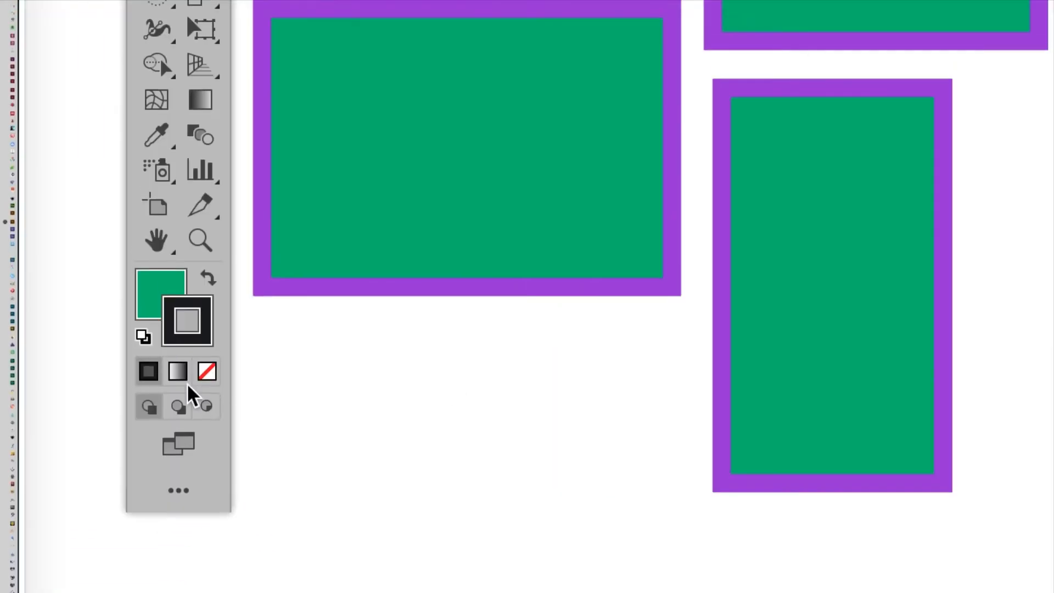
{"action": "left_click", "coordinate": [163, 351]}
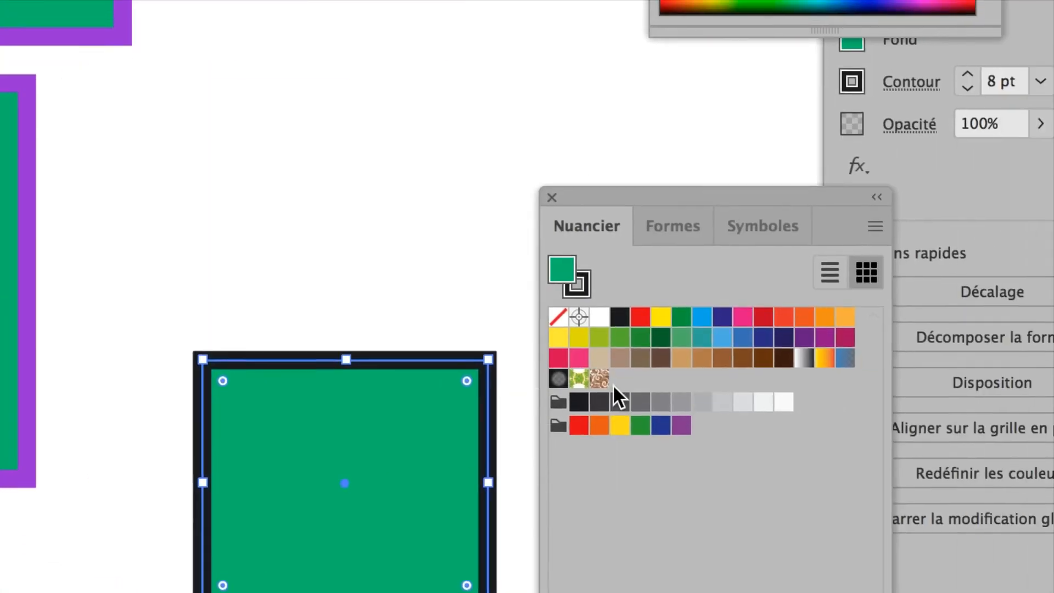
Fill the fourth rectangle with the beige C4B799 swatch.
{"action": "left_click", "coordinate": [606, 377]}
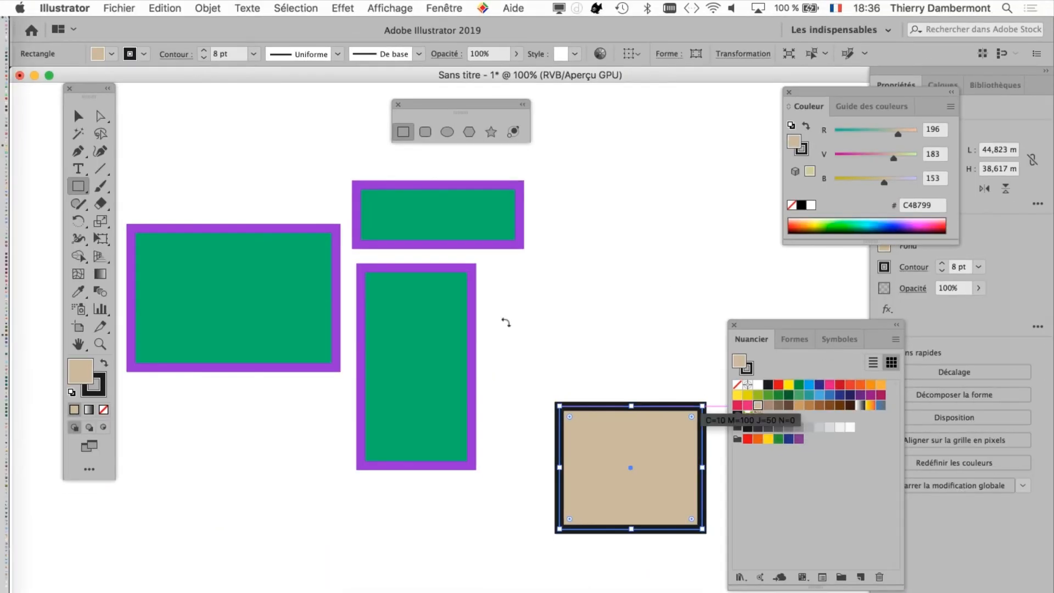
Select all four rectangles, examine the fill and stroke indicators in the toolbox for the mixed colours, and clear the selection.
{"action": "left_click_drag", "start_coordinate": [86, 93], "coordinate": [58, 98]}
{"action": "left_click", "coordinate": [50, 120]}
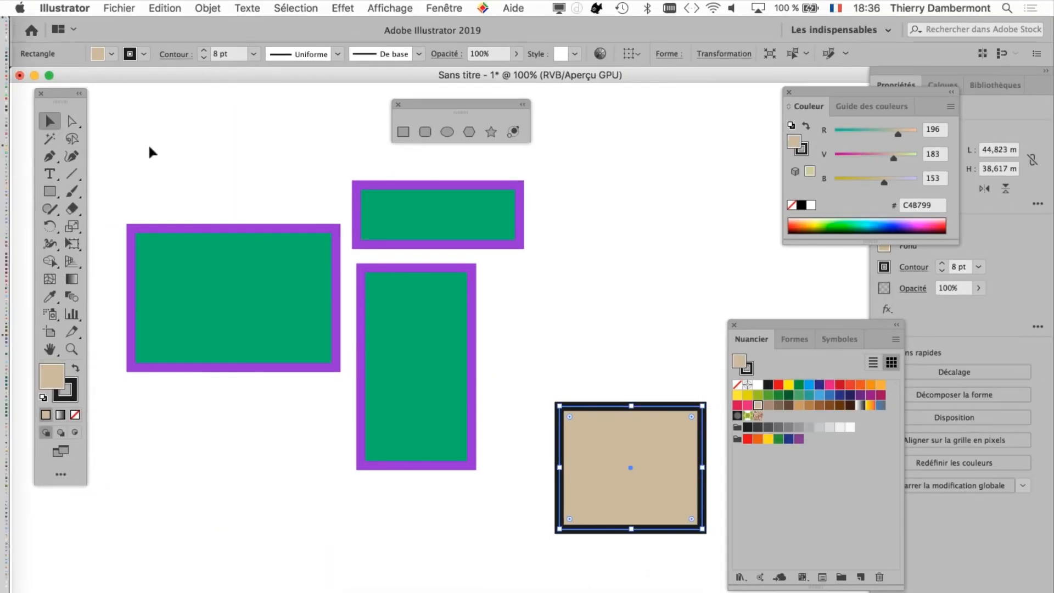
{"action": "left_click", "coordinate": [149, 143]}
{"action": "key", "text": "super+a"}
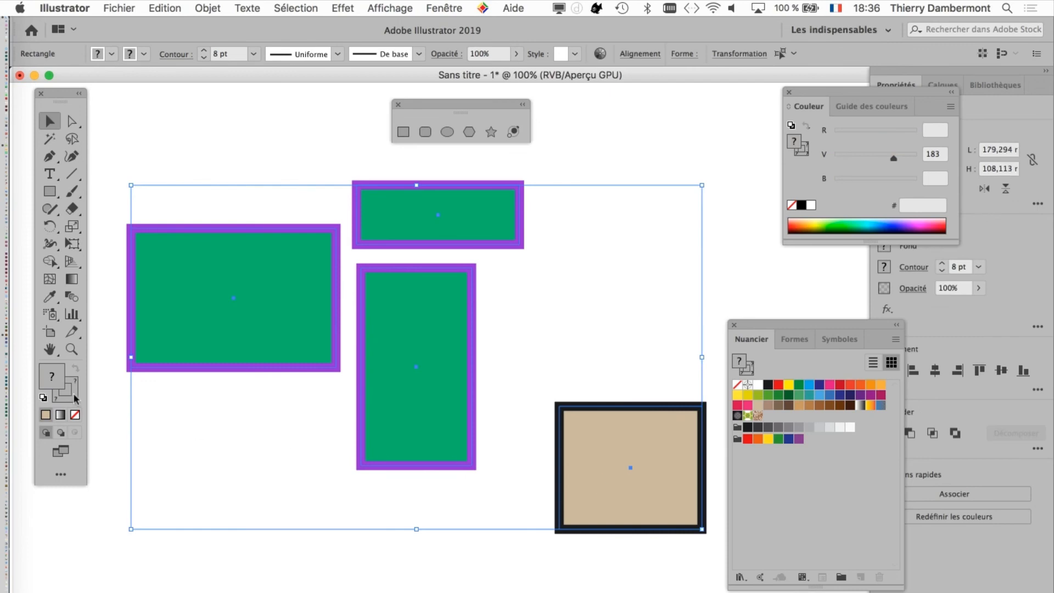
{"action": "left_click_drag", "start_coordinate": [53, 104], "coordinate": [275, 92]}
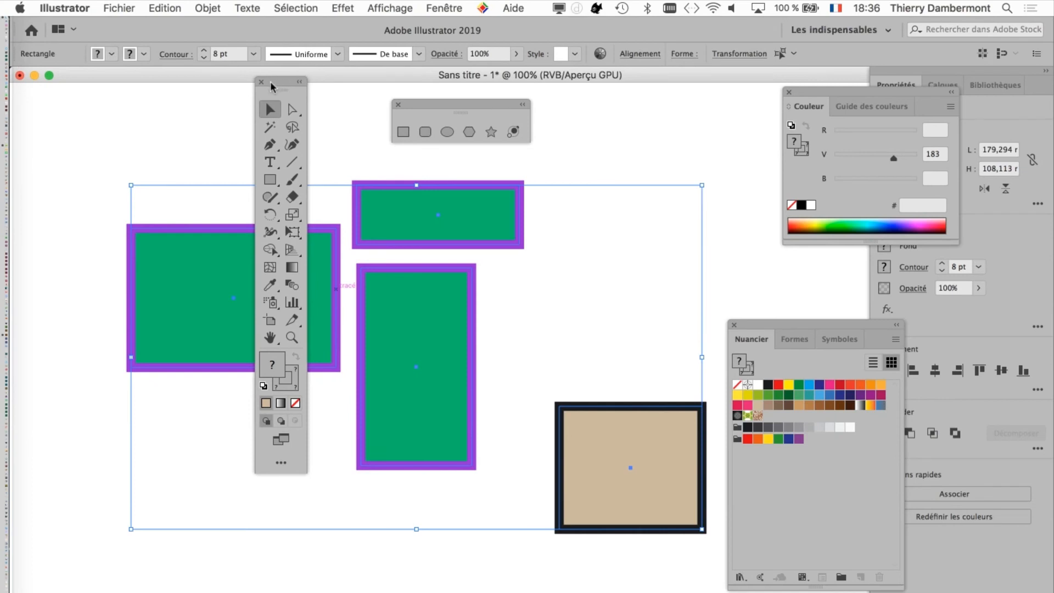
{"action": "left_click_drag", "start_coordinate": [289, 82], "coordinate": [69, 85]}
{"action": "left_click", "coordinate": [244, 181]}
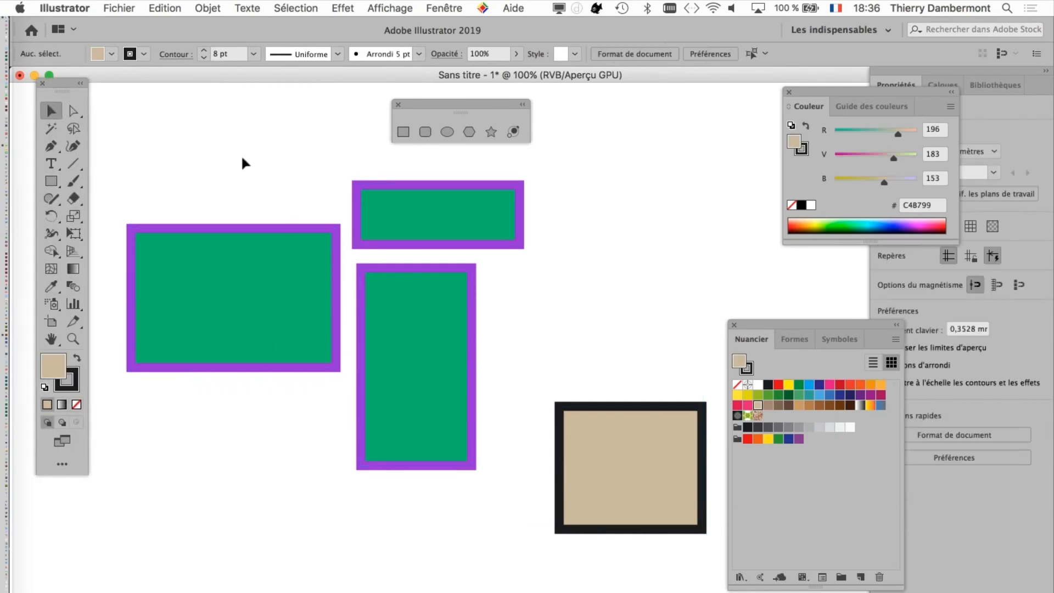
Delete the beige fourth rectangle with the black stroke and move the toolbox farther away from the remaining rectangles.
{"action": "left_click", "coordinate": [598, 421]}
{"action": "key", "text": "Delete"}
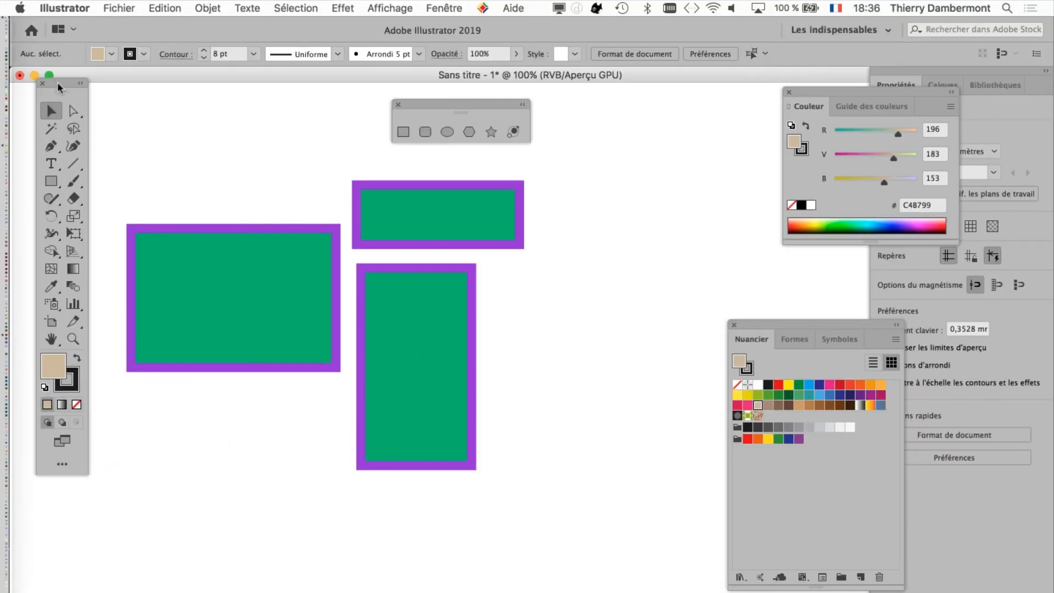
{"action": "left_click_drag", "start_coordinate": [57, 84], "coordinate": [40, 119]}
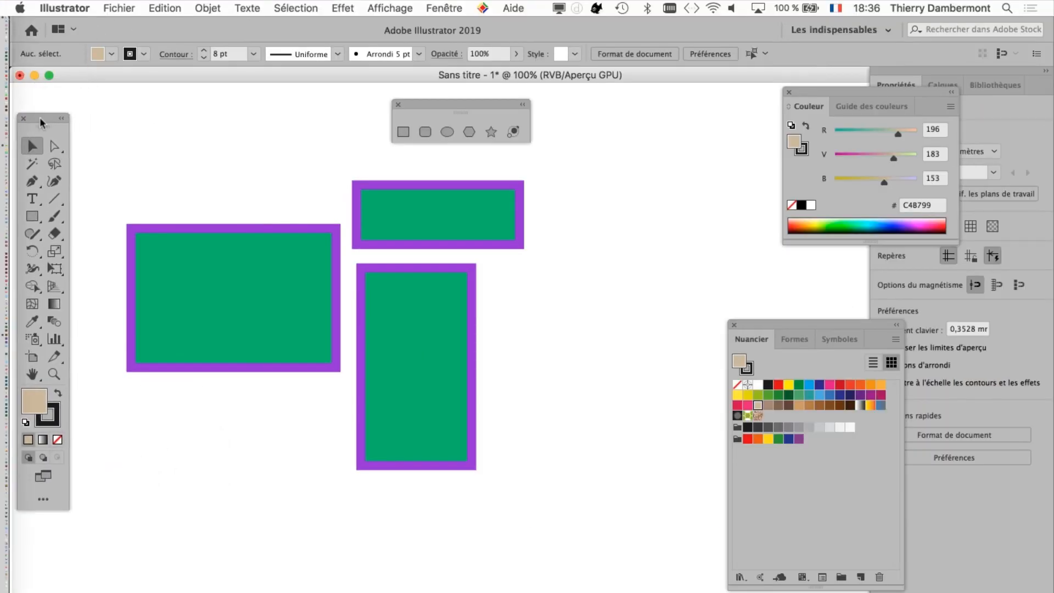